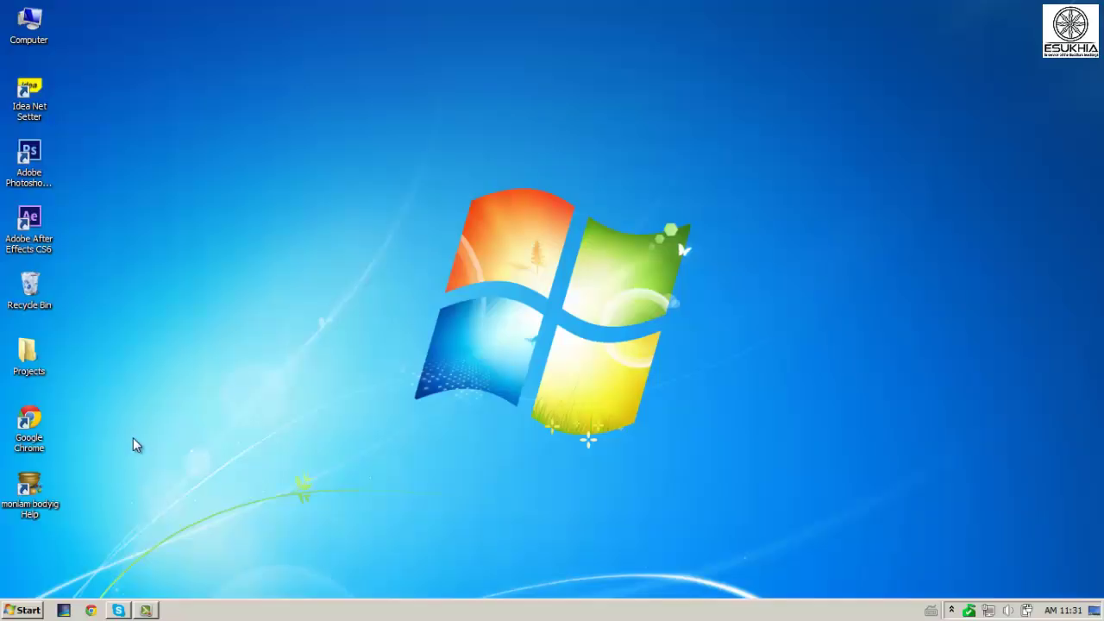
# - Launch Chrome, go to google.com and search for 'monlamit'
pyautogui.doubleClick(30, 421)
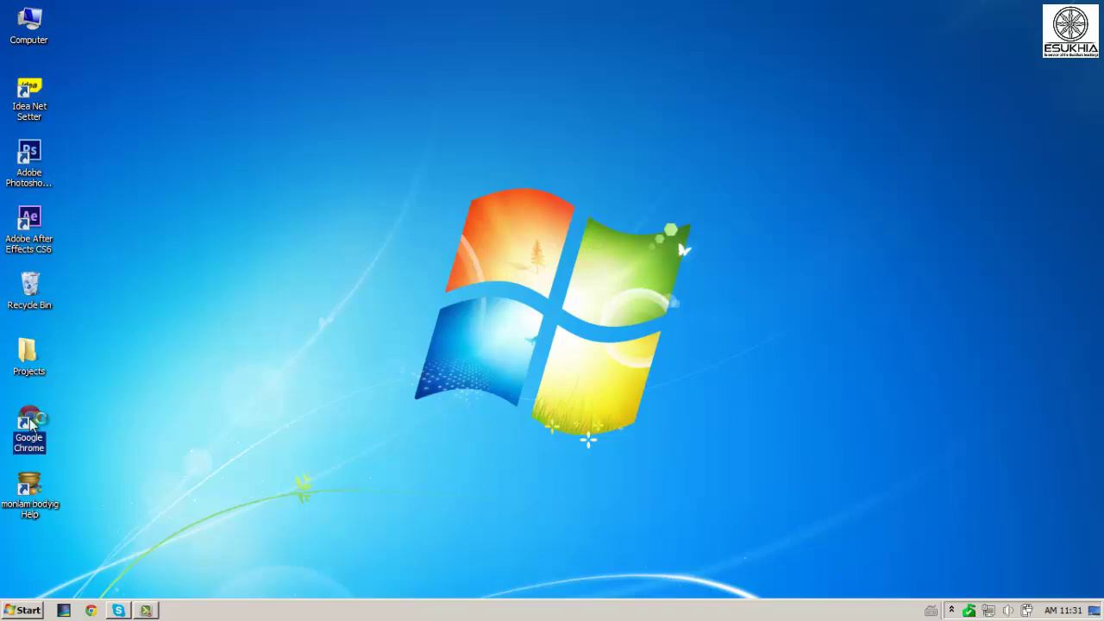
pyautogui.write('google.com')
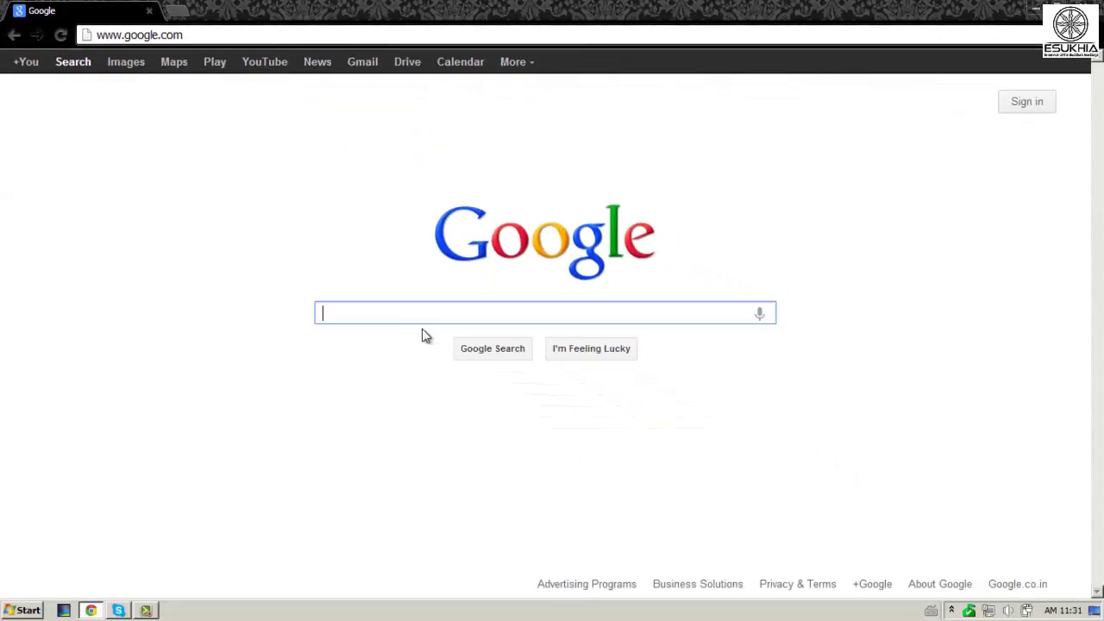
pyautogui.write('on')
pyautogui.write('la')
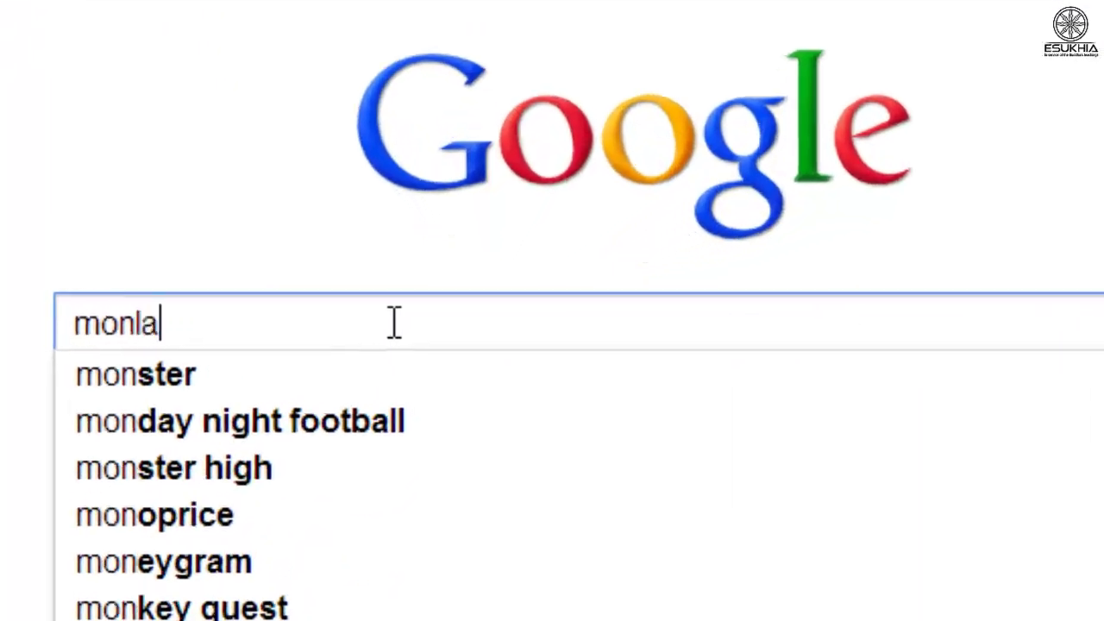
pyautogui.write('mit')
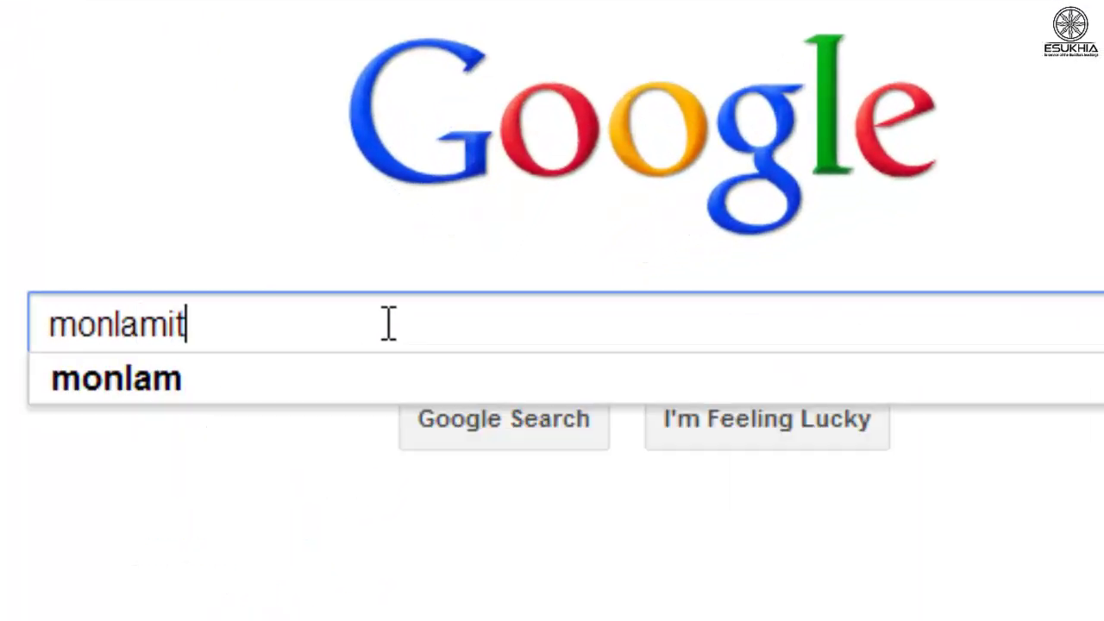
pyautogui.press('Return')
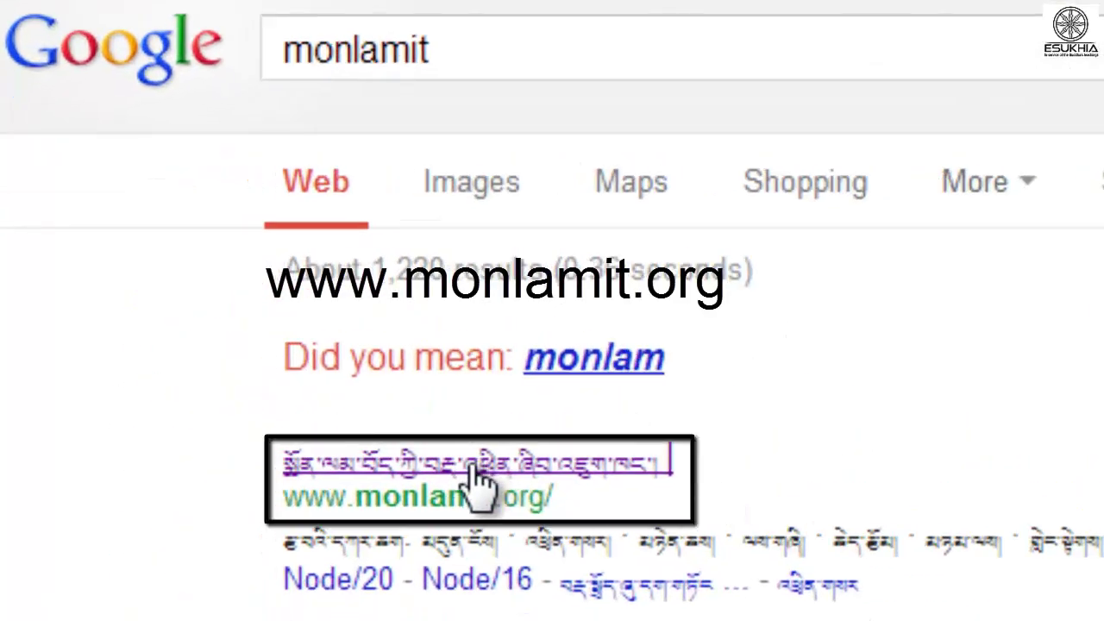
# - Go from monlamit.org's software downloads to Monlam Bodyig 3.1 and download the Windows installer
pyautogui.click(192, 250)
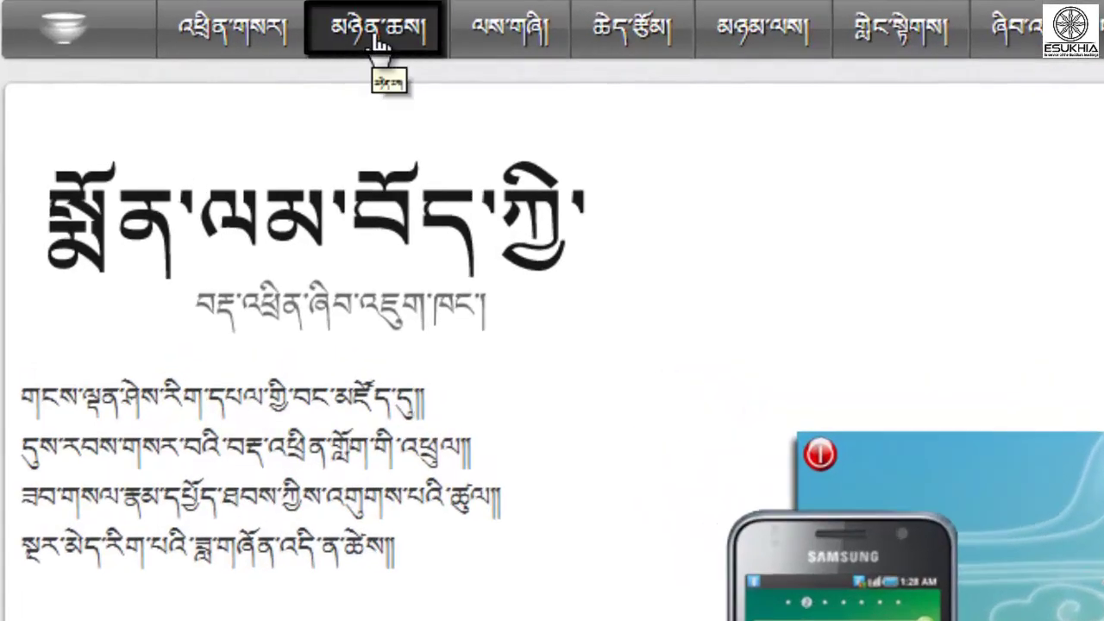
pyautogui.click(377, 39)
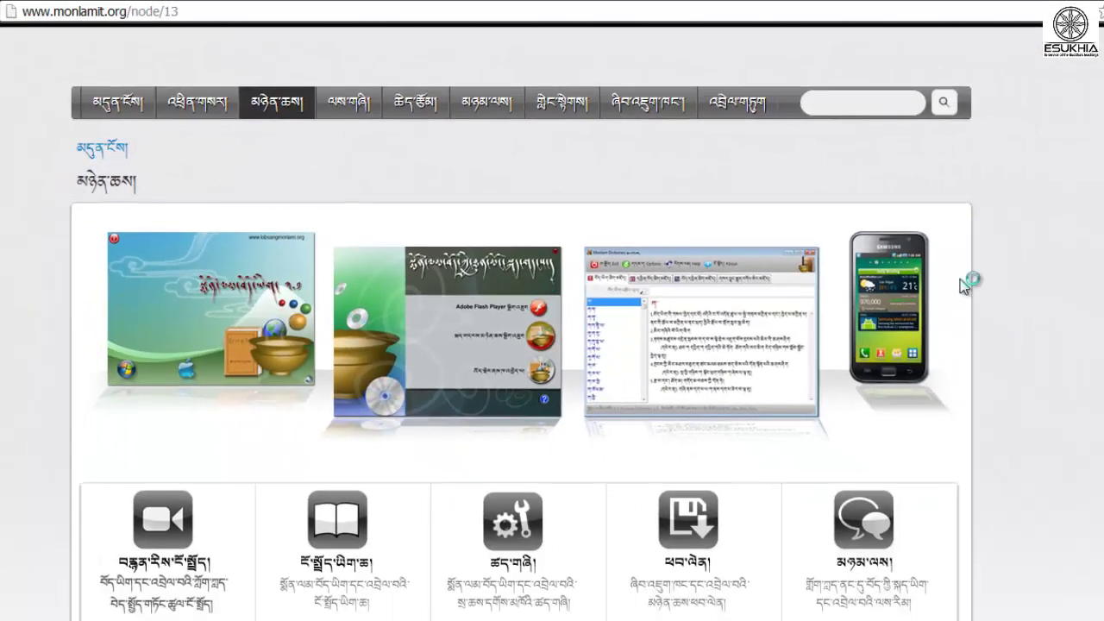
pyautogui.scroll(-2, 690, 440)
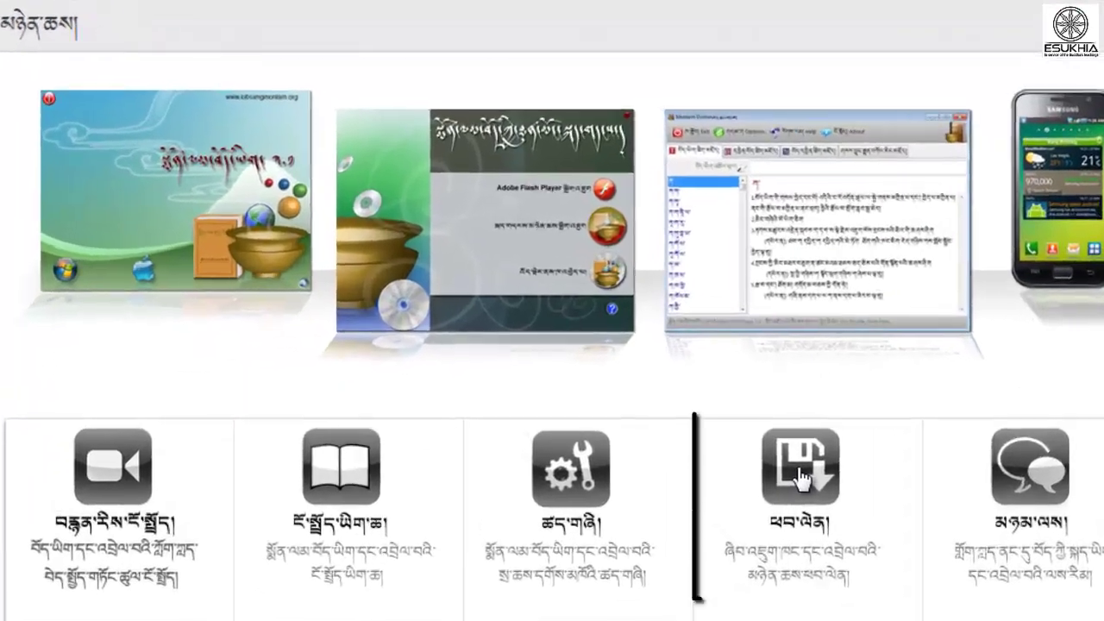
pyautogui.click(762, 456)
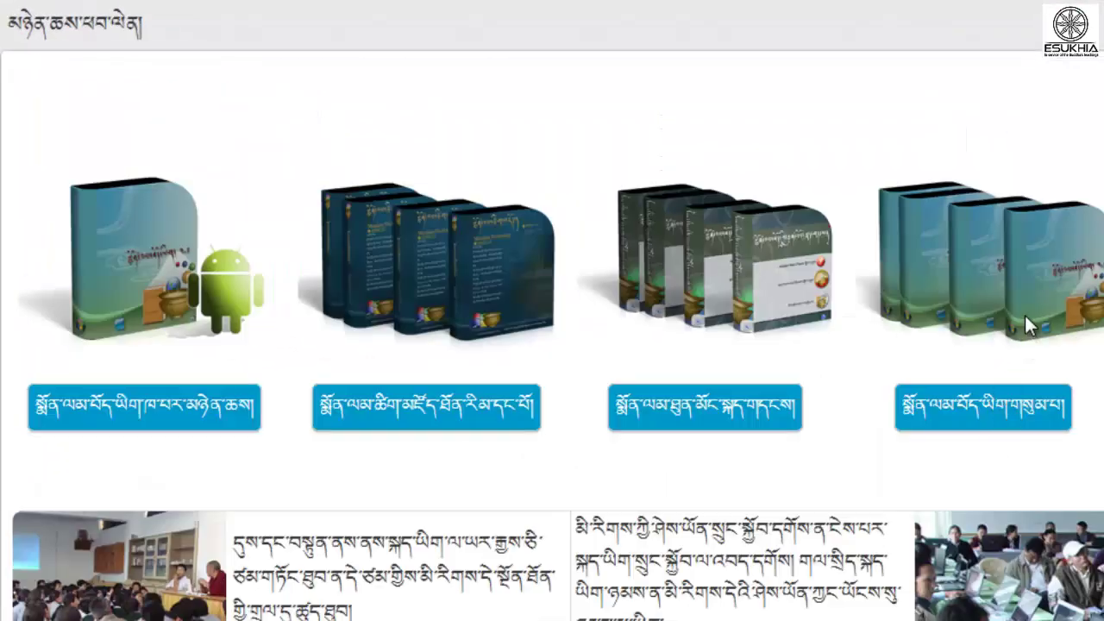
pyautogui.click(996, 433)
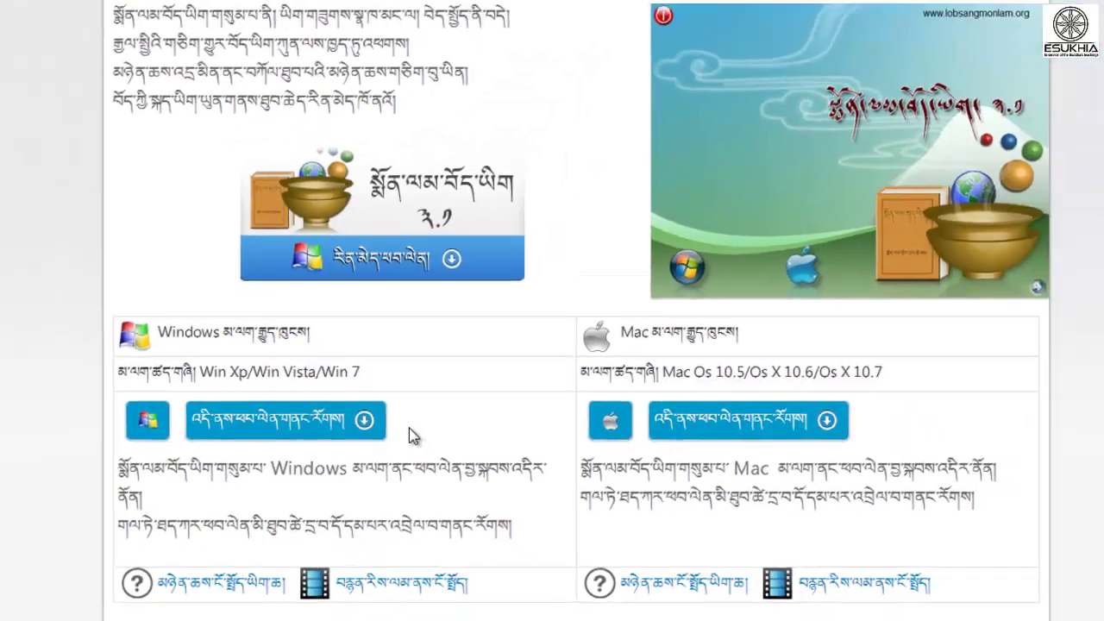
pyautogui.click(317, 422)
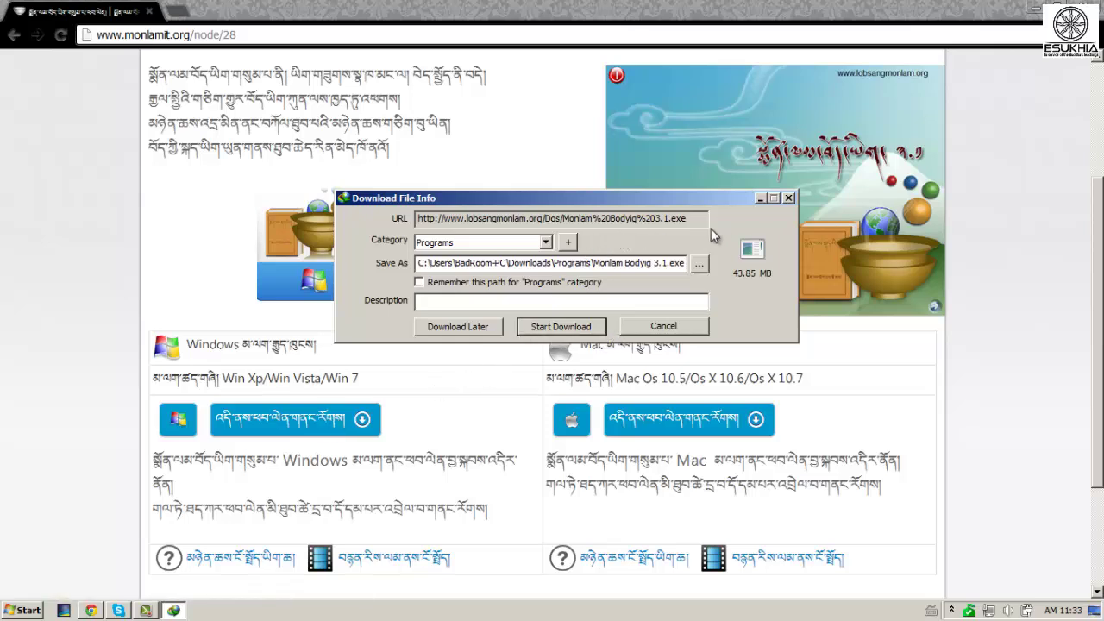
pyautogui.click(789, 198)
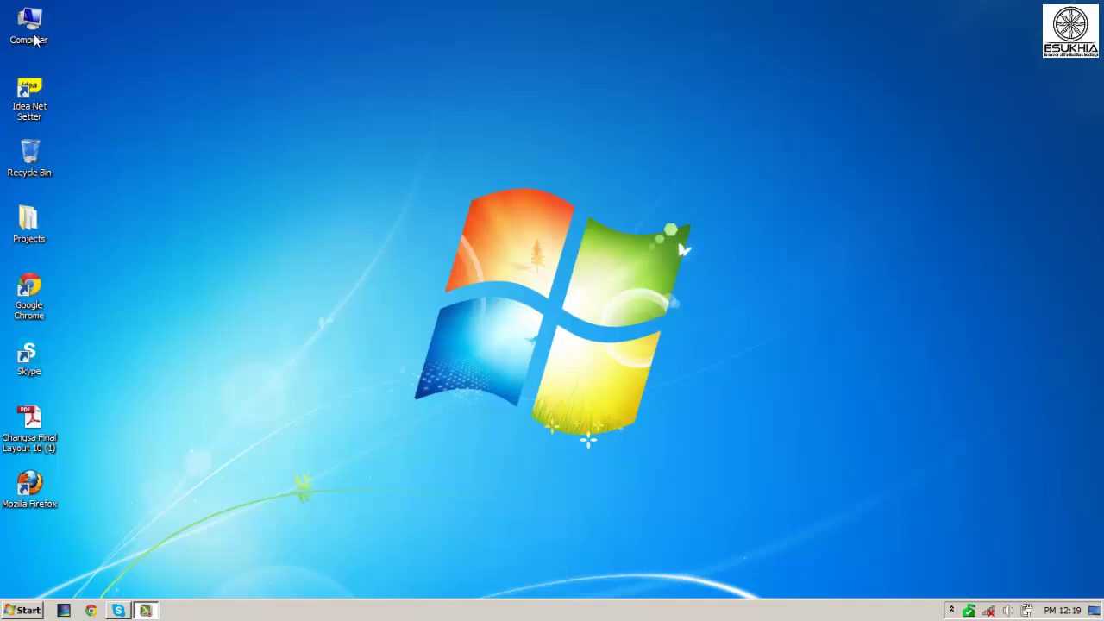
# - Run the Monlam Bodyig 3.1 installer in Downloads\Programs as administrator
pyautogui.doubleClick(29, 24)
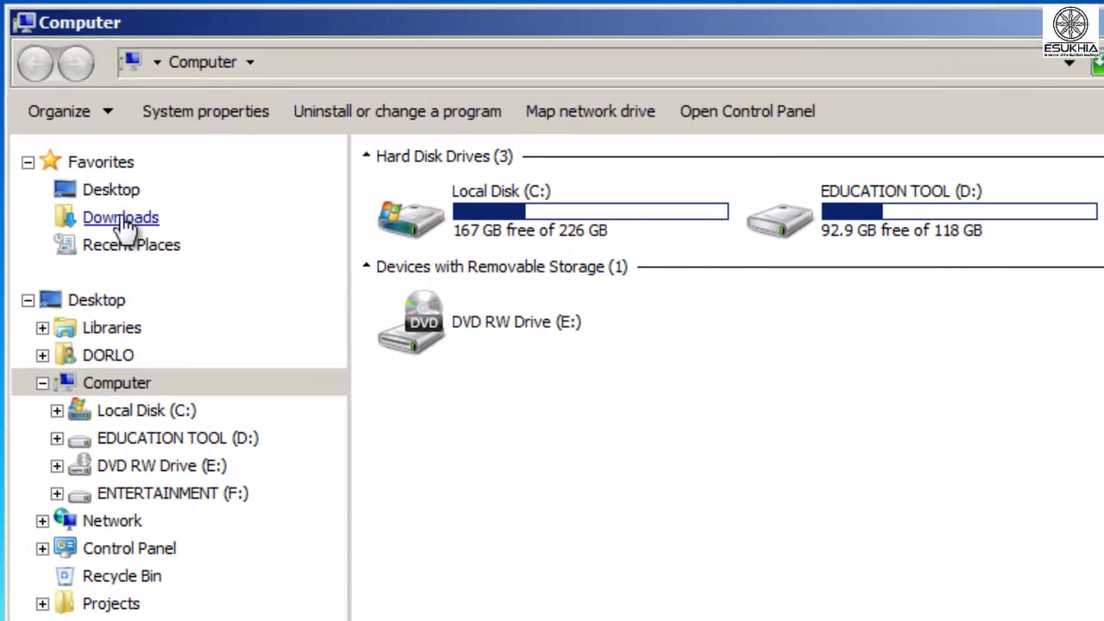
pyautogui.click(121, 220)
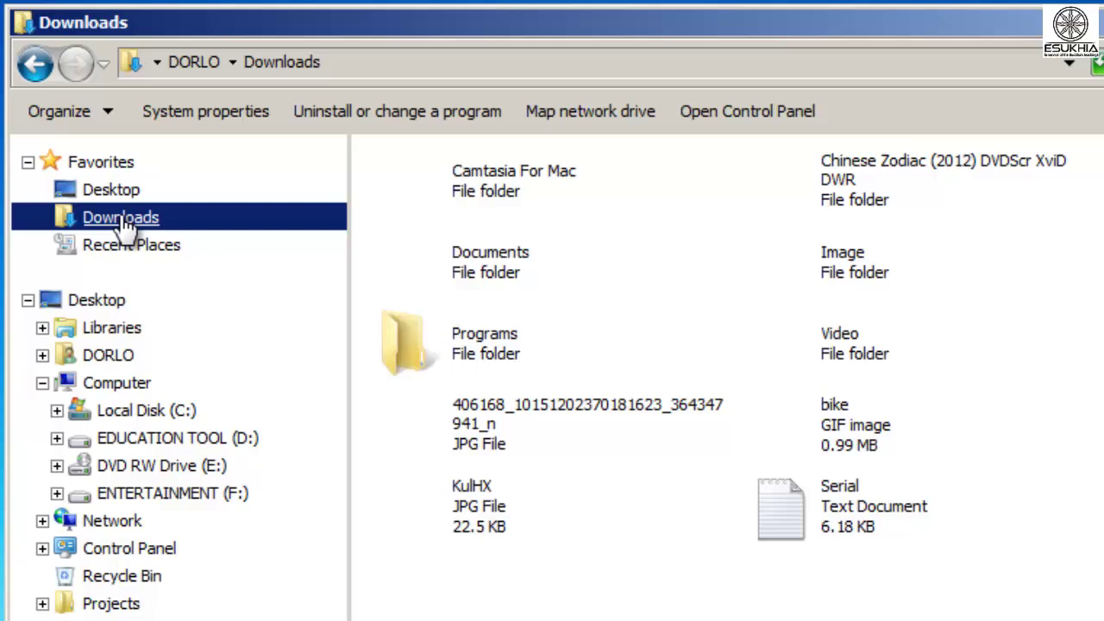
pyautogui.doubleClick(460, 338)
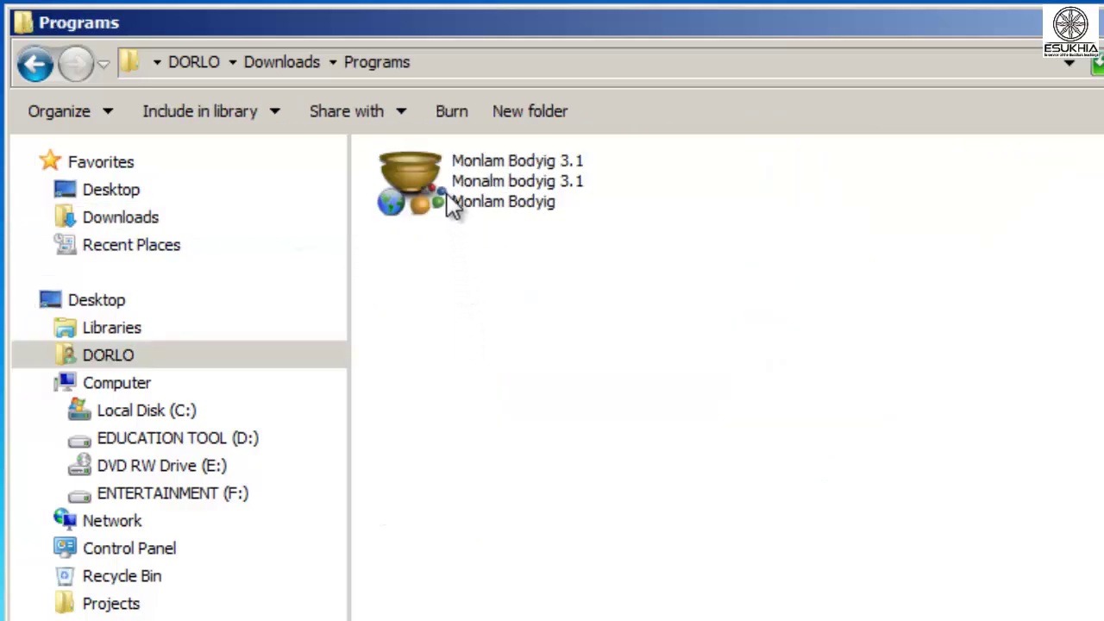
pyautogui.click(449, 205)
pyautogui.rightClick(449, 205)
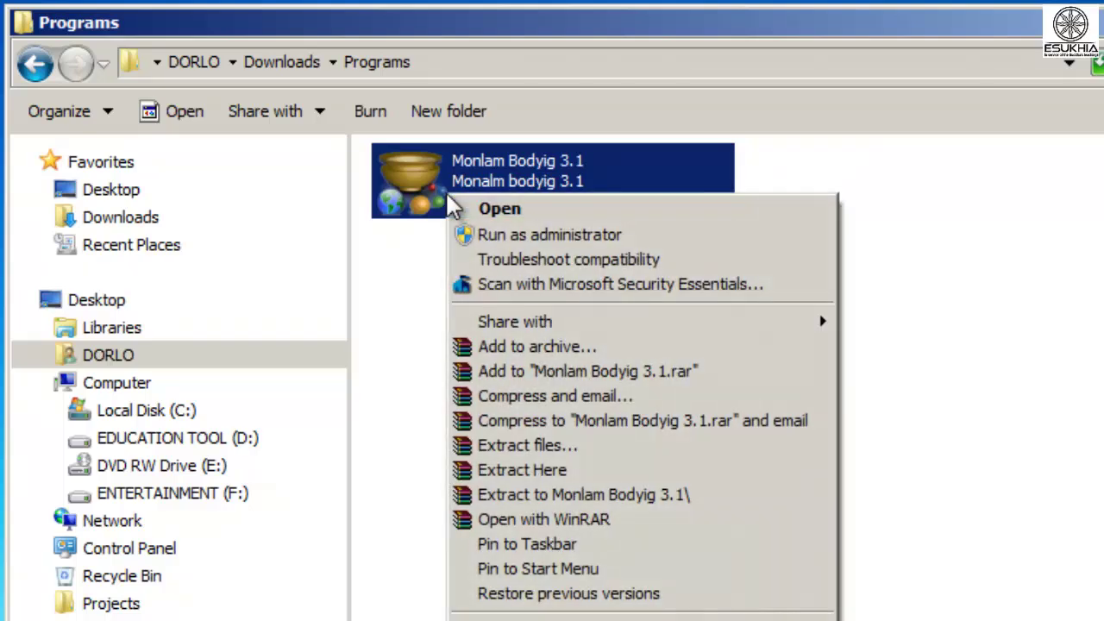
pyautogui.click(467, 234)
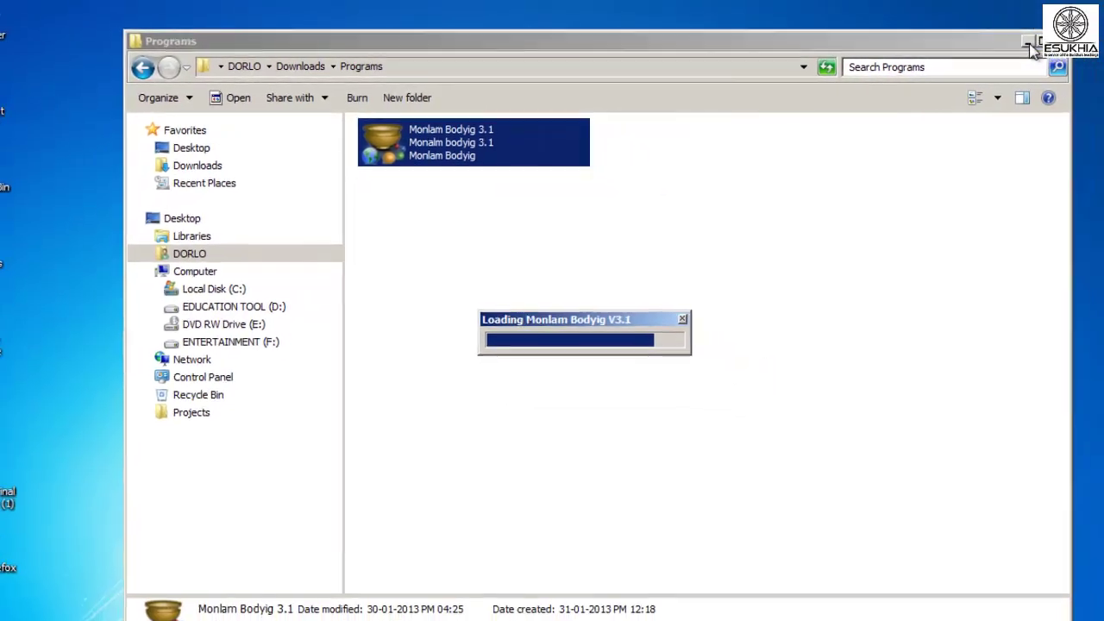
# - Start the Windows setup with English (United States) as the installation language
pyautogui.click(1029, 43)
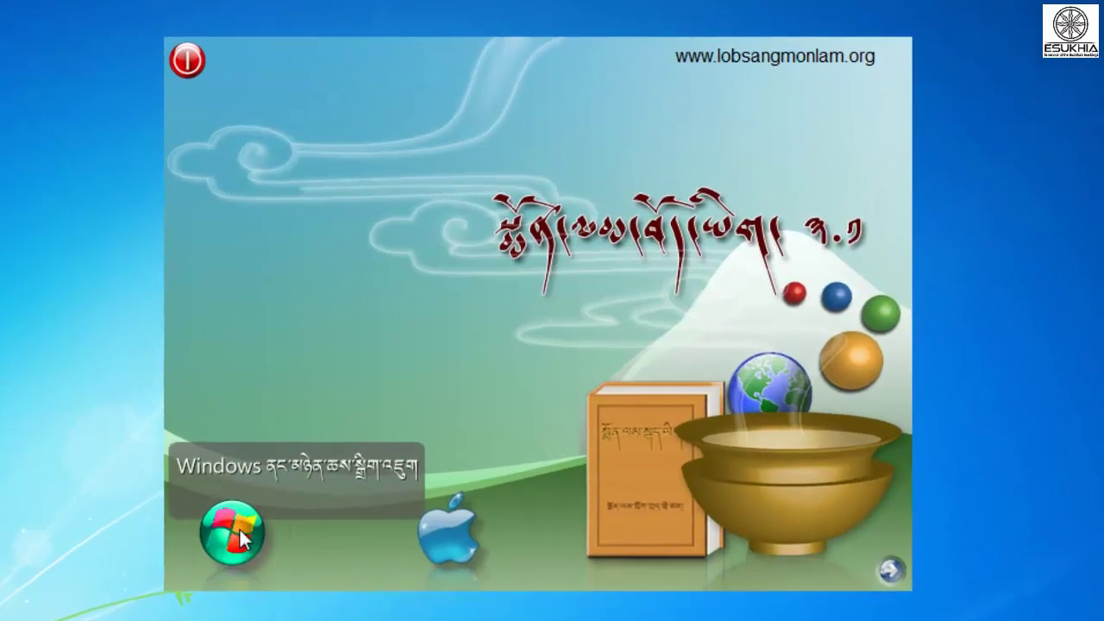
pyautogui.click(240, 535)
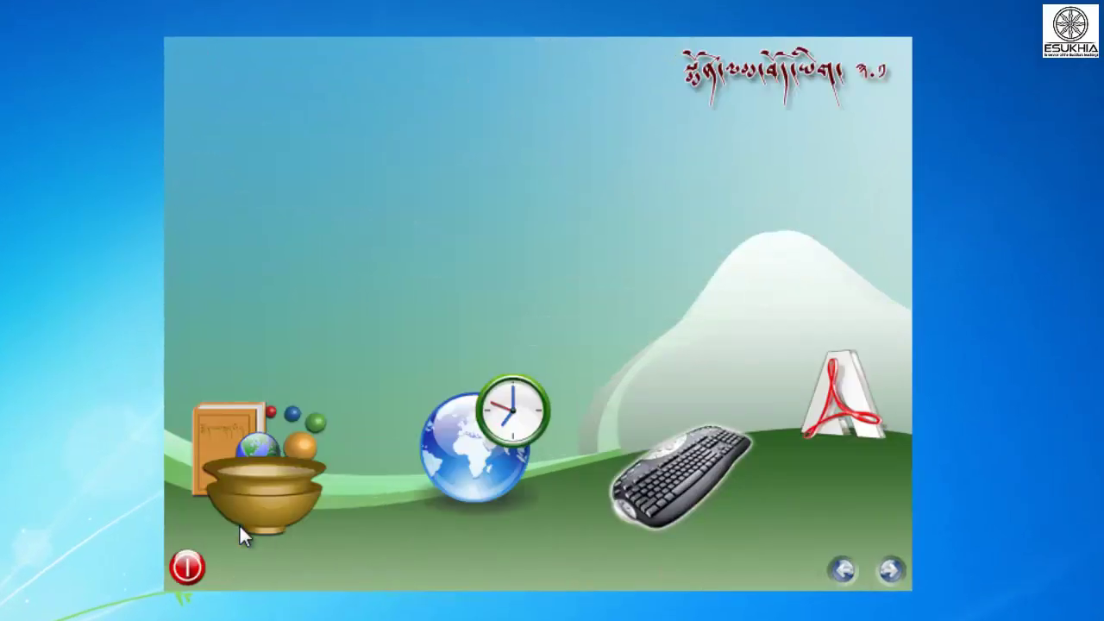
pyautogui.click(270, 482)
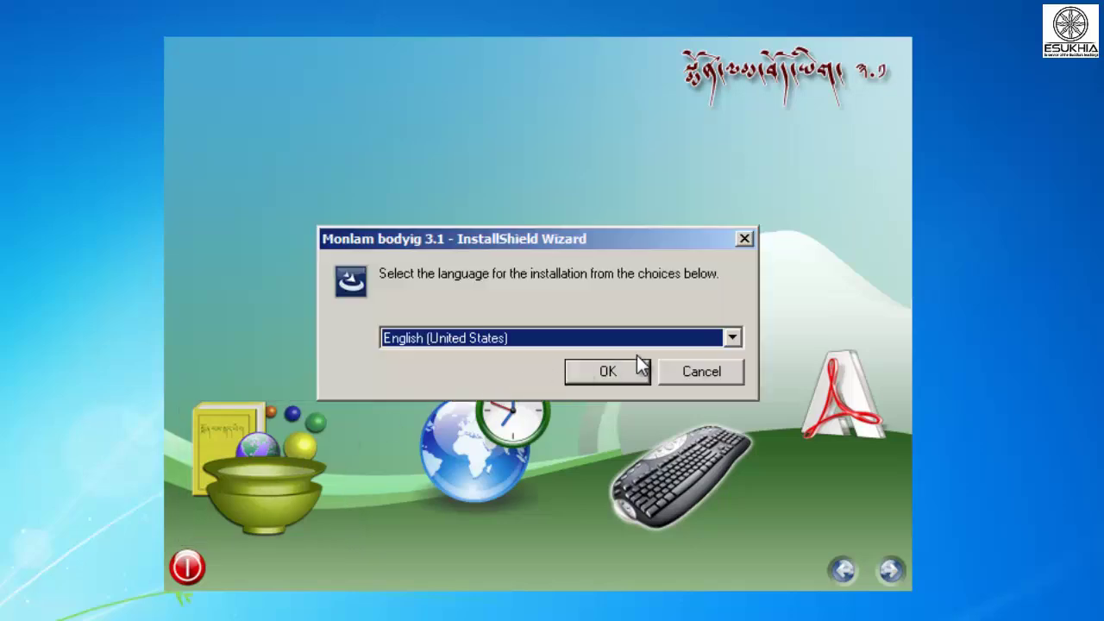
pyautogui.click(735, 340)
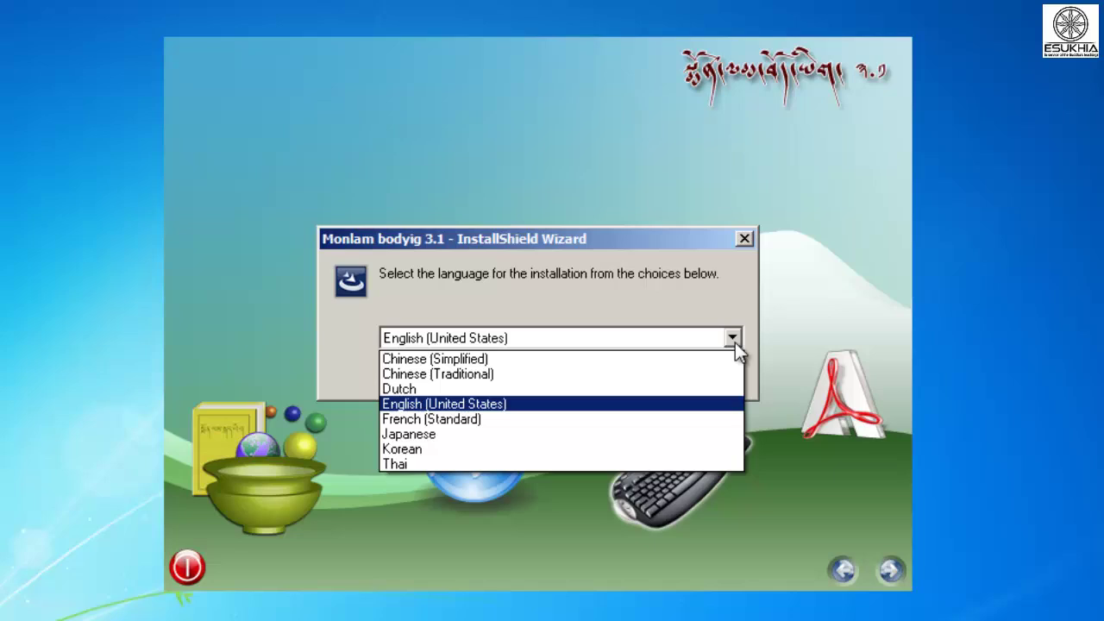
pyautogui.click(484, 407)
pyautogui.click(606, 373)
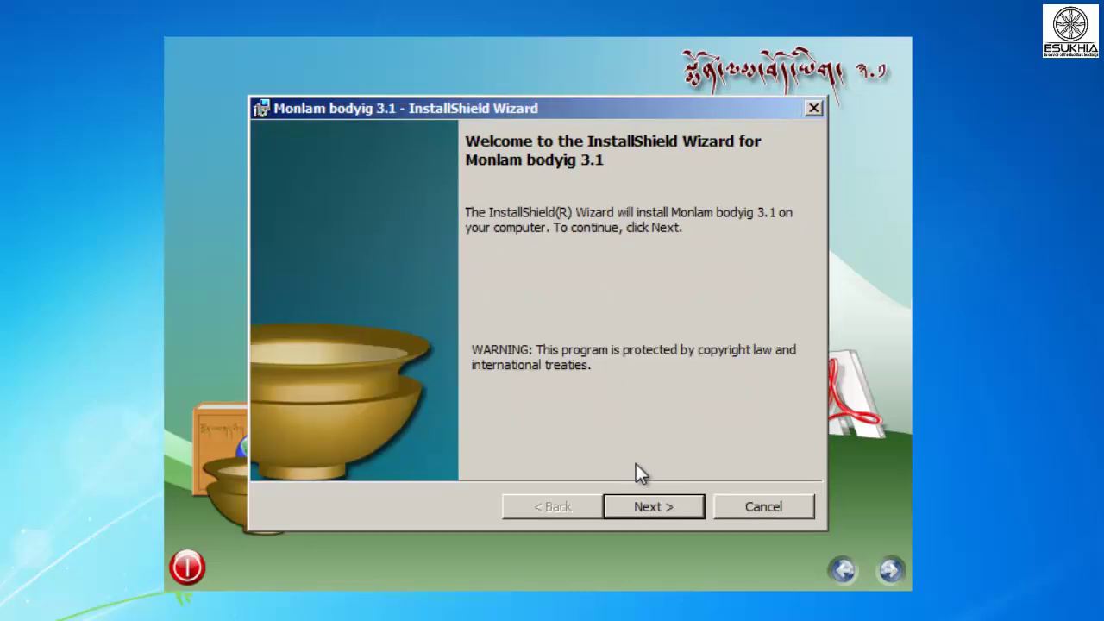
# - Complete the InstallShield wizard to install Monlam bodyig 3.1
pyautogui.click(651, 509)
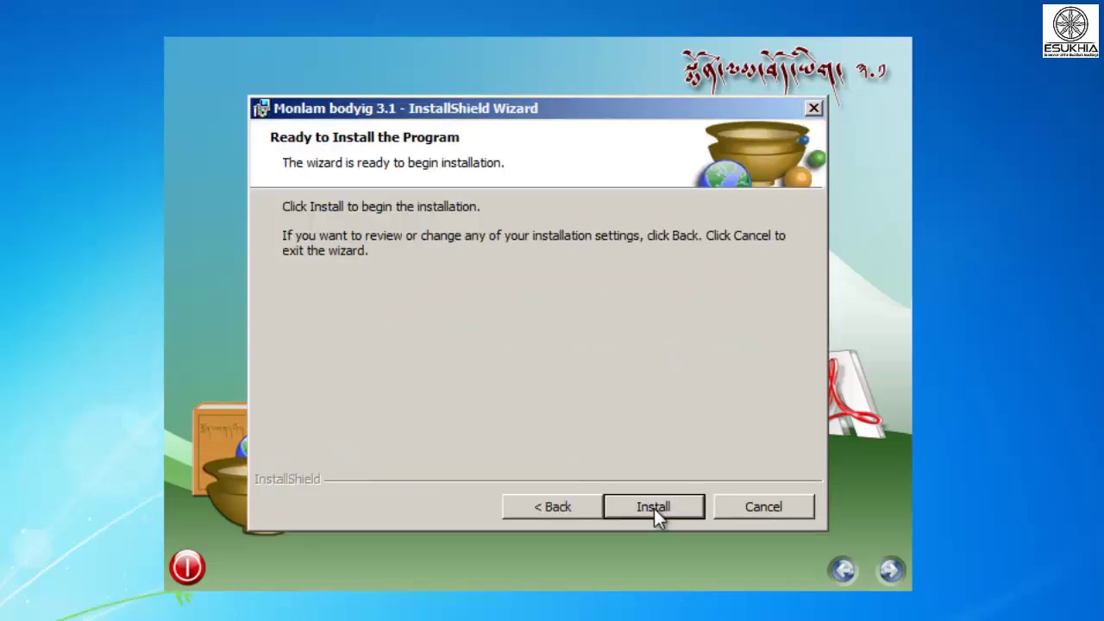
pyautogui.click(654, 508)
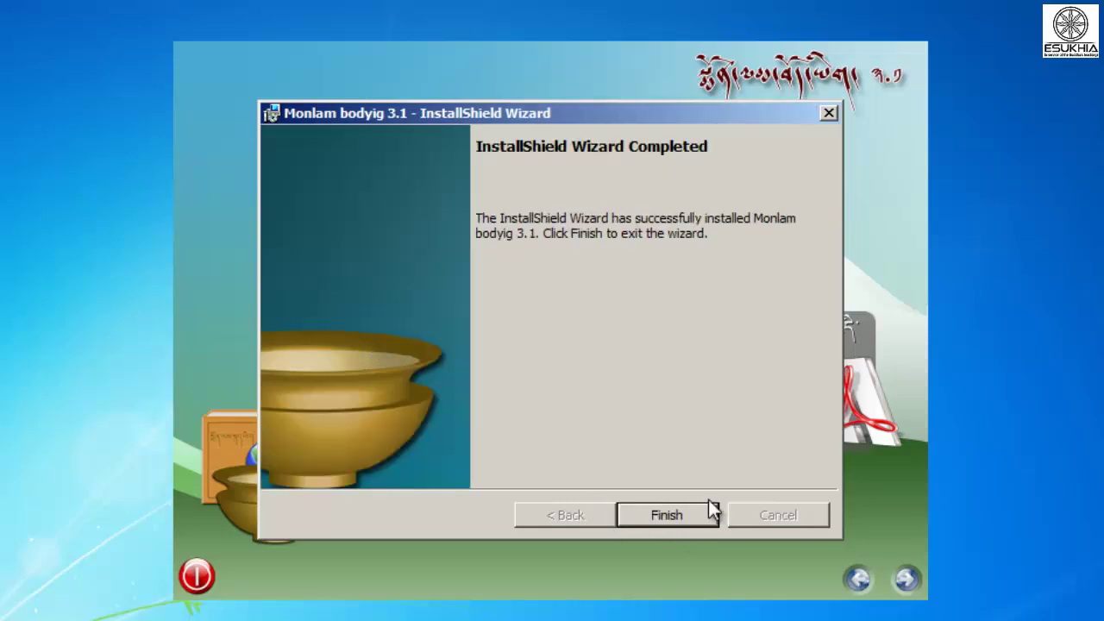
pyautogui.click(671, 515)
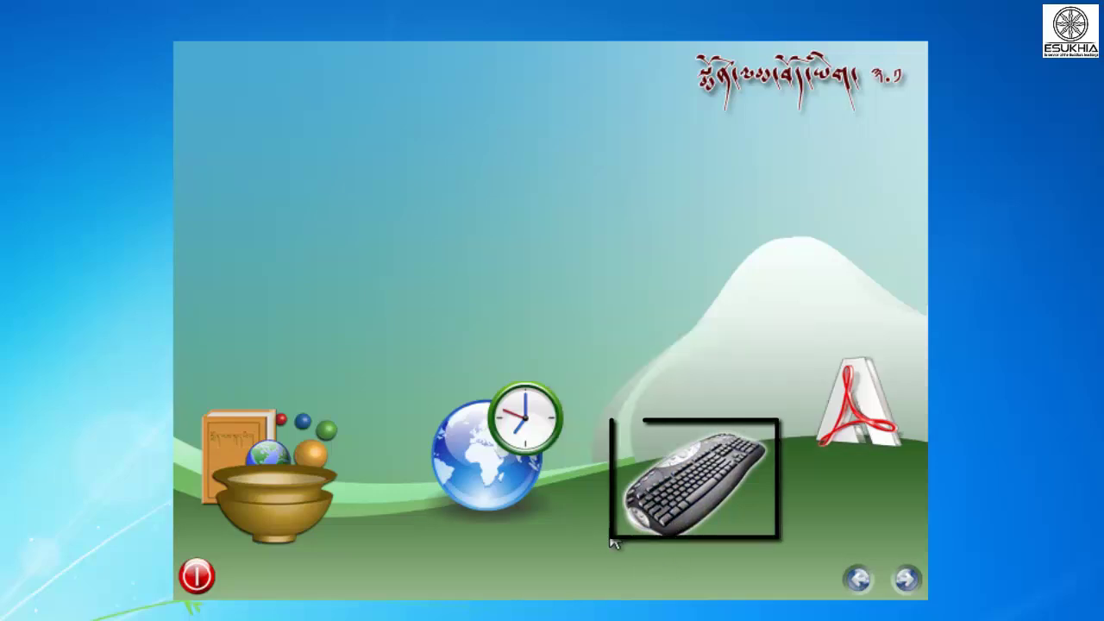
# - Install the TCRC (Unicode To TCRCKB) keyboard layout and dismiss the completion message
pyautogui.click(693, 485)
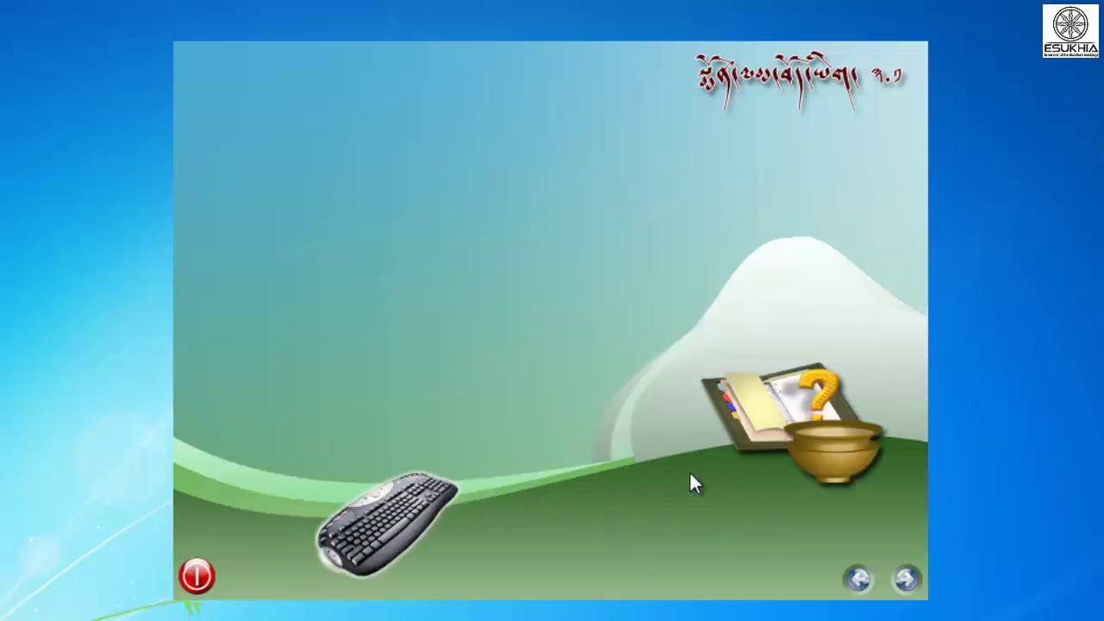
pyautogui.click(376, 526)
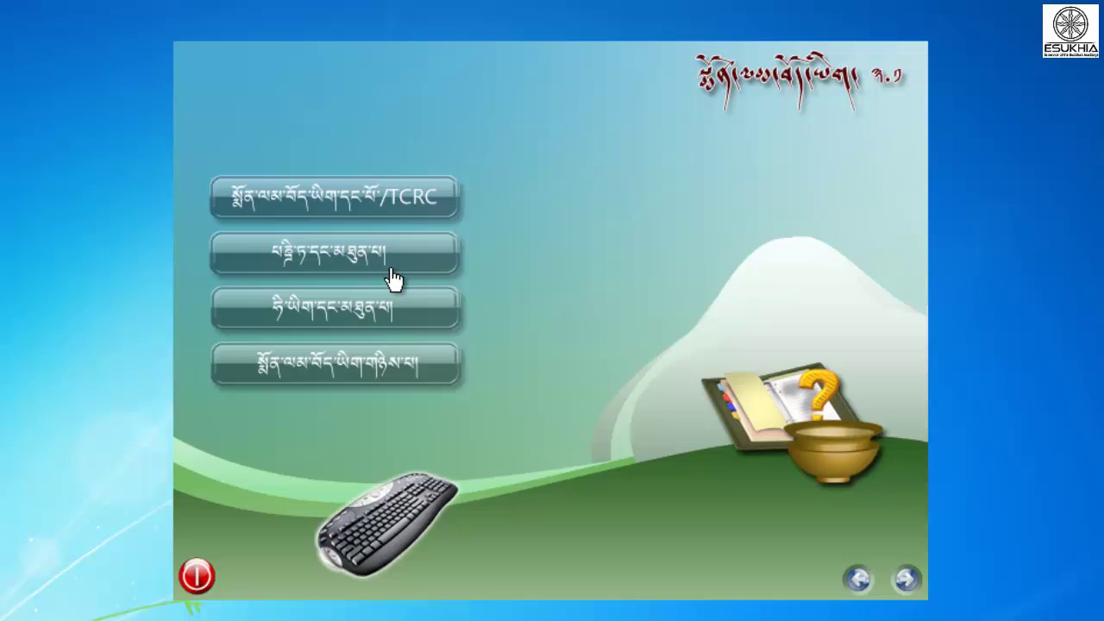
pyautogui.click(396, 207)
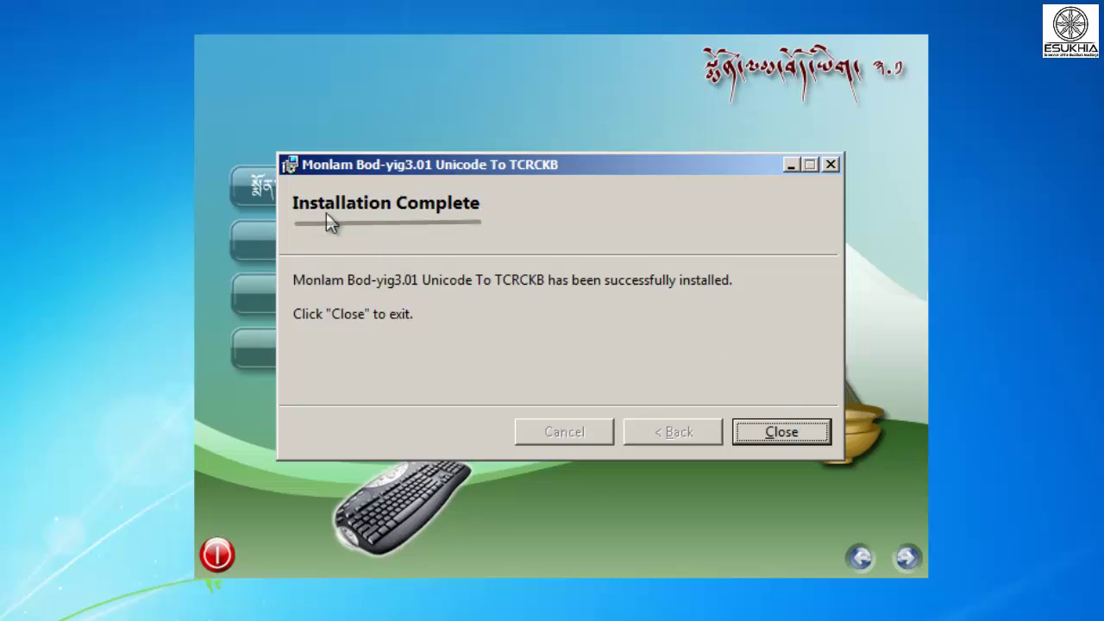
pyautogui.click(790, 435)
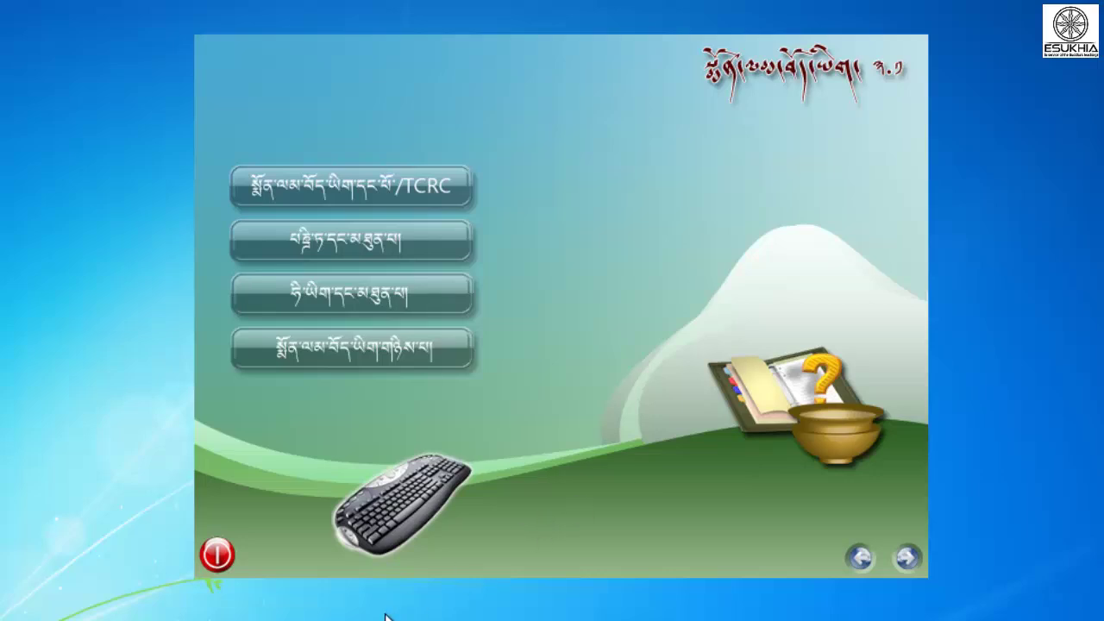
# - Exit the installer launcher and start Word by searching 'winword' in the Start menu
pyautogui.click(216, 557)
pyautogui.press('super')
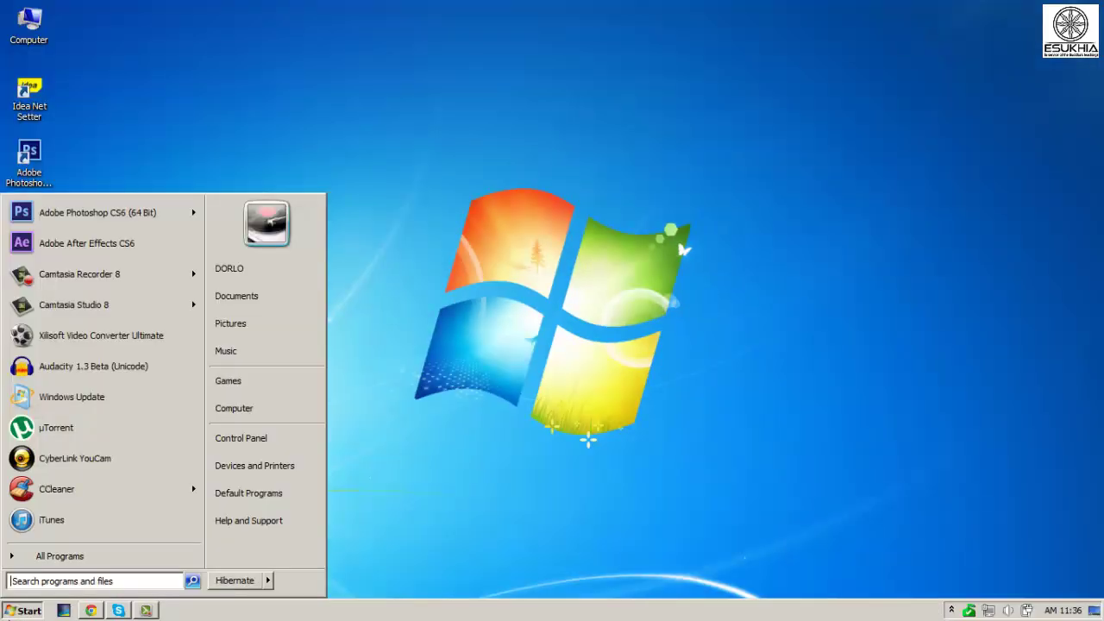
pyautogui.write('win')
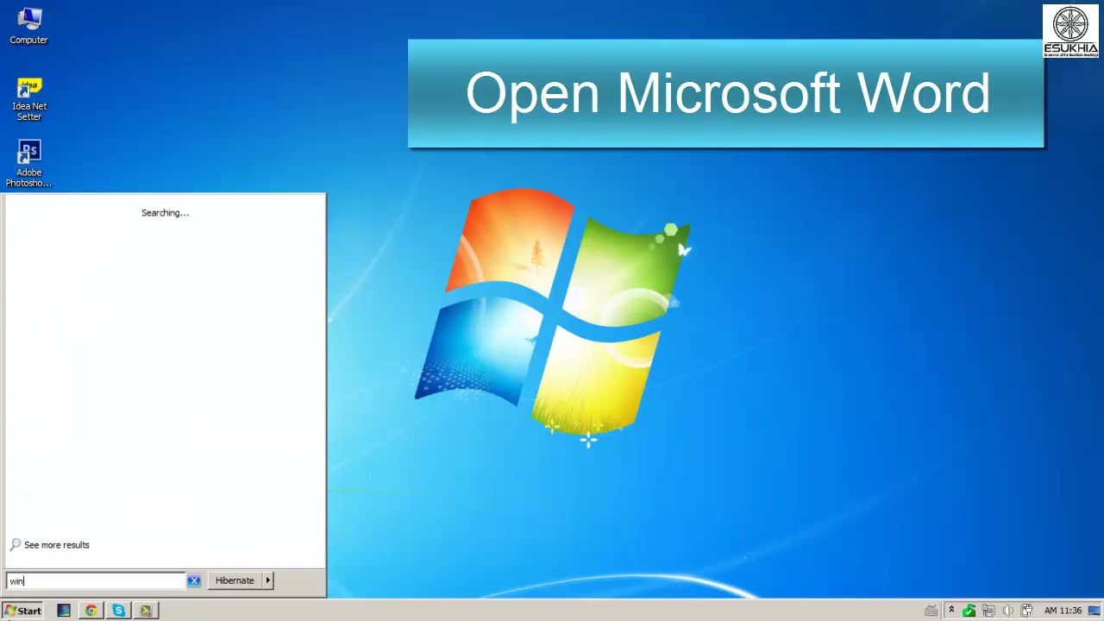
pyautogui.write('word')
pyautogui.press('Return')
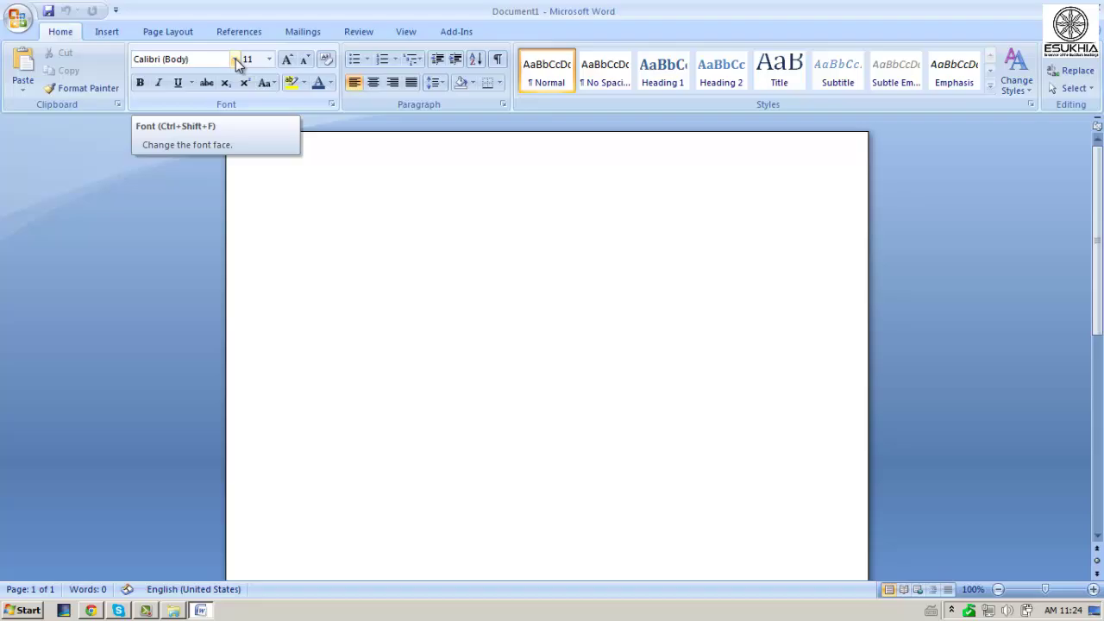
# - Choose Monlam Uni OuChan2 from the font list and size 36 for Document1
pyautogui.click(235, 59)
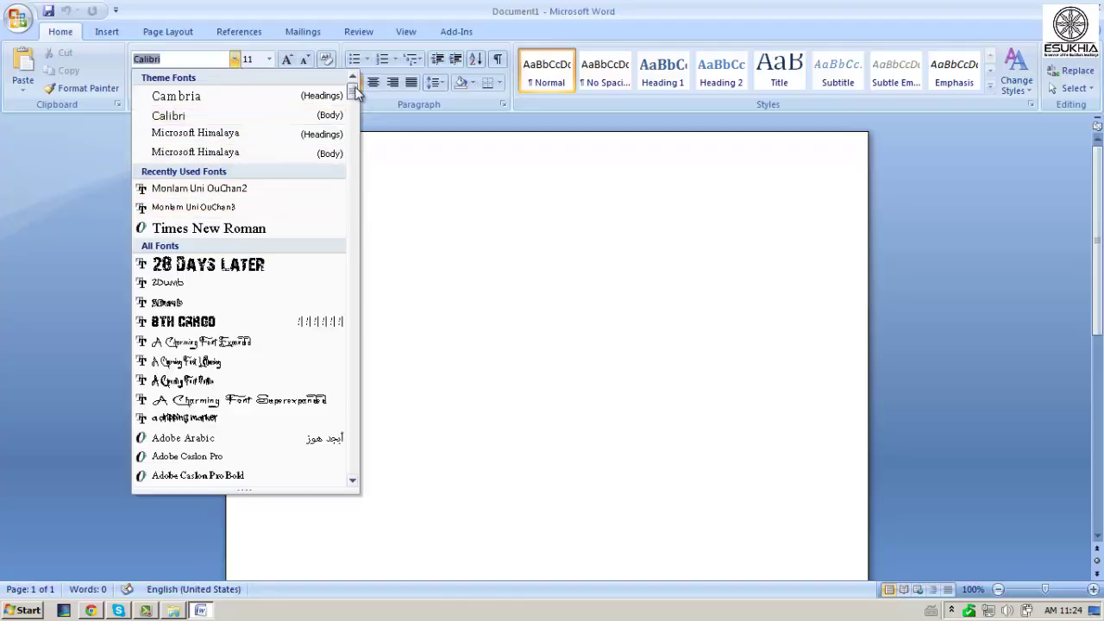
pyautogui.moveTo(353, 91); pyautogui.dragTo(353, 345)
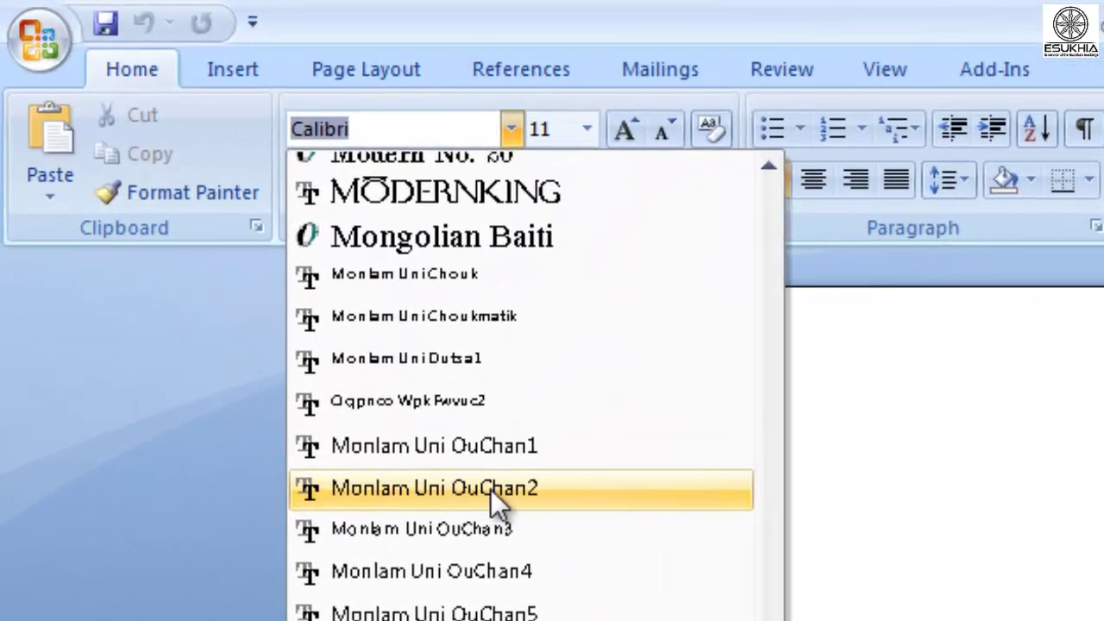
pyautogui.click(491, 489)
pyautogui.click(586, 128)
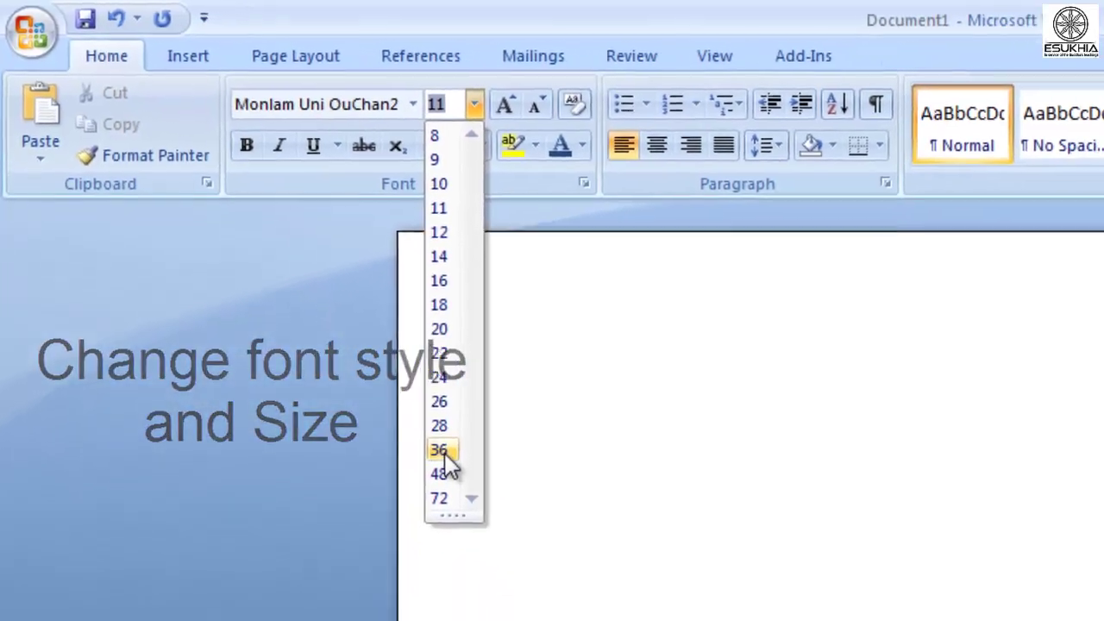
pyautogui.click(442, 451)
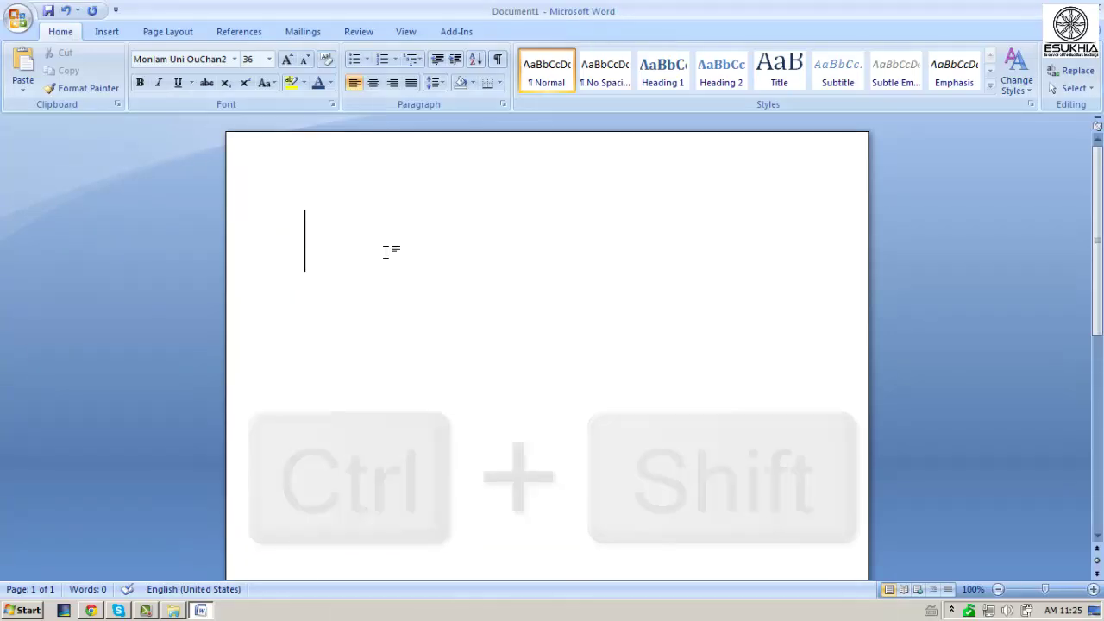
# - Type བཀྲ་ཤིས་བདེ་ལེགས།, 'Tashi Delek', ཁྱེད་རང་བདེ་པོ་ཡིན་ནམ། and 'How are you?' on separate lines
pyautogui.write('བཀྲ་ཤིས་བདེ་')
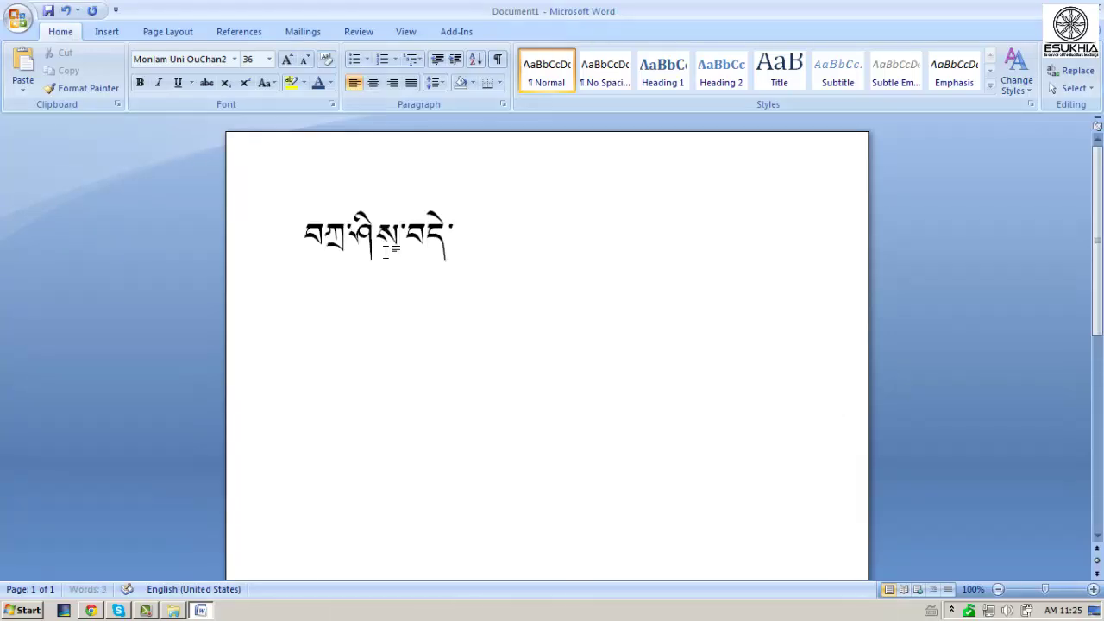
pyautogui.write('ལེགས།')
pyautogui.press('Return')
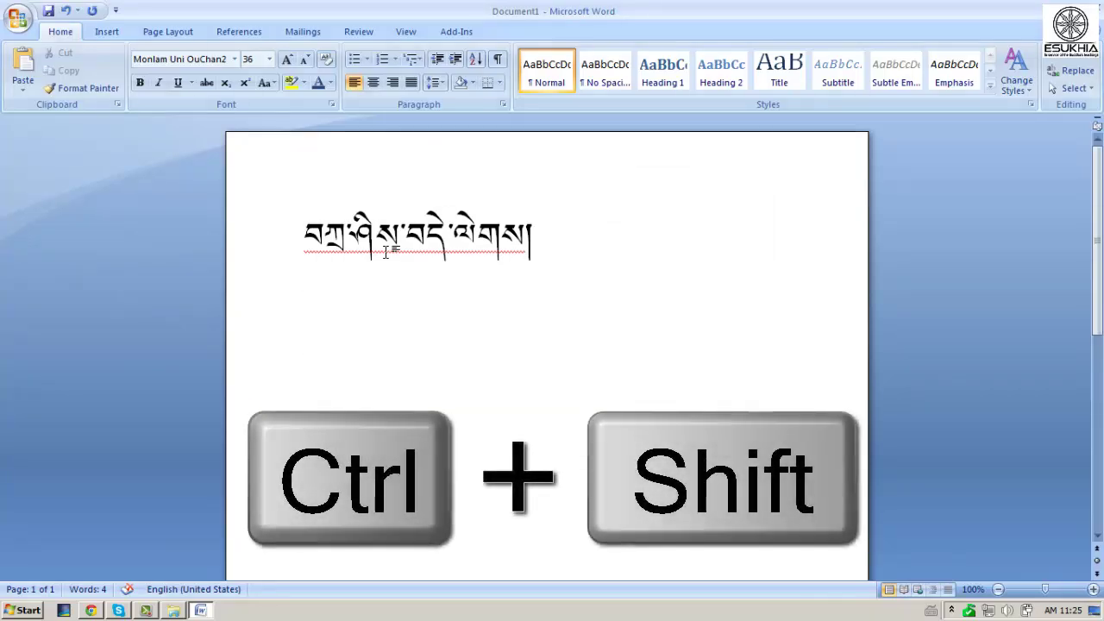
pyautogui.write('Tashi Delek')
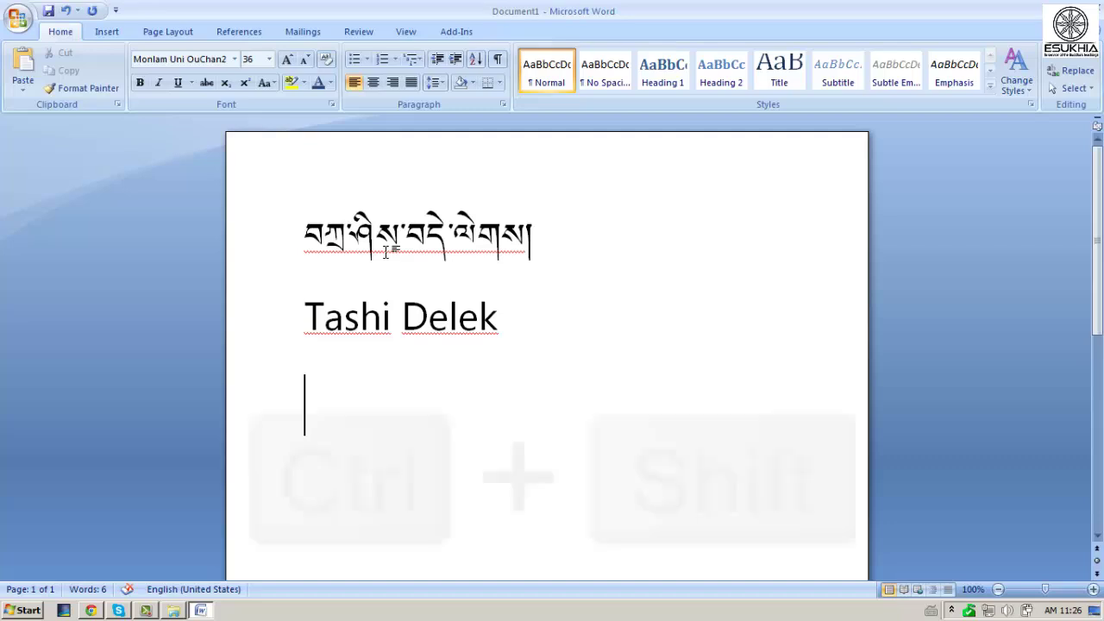
pyautogui.write(' བཀྲ་ཤིས')
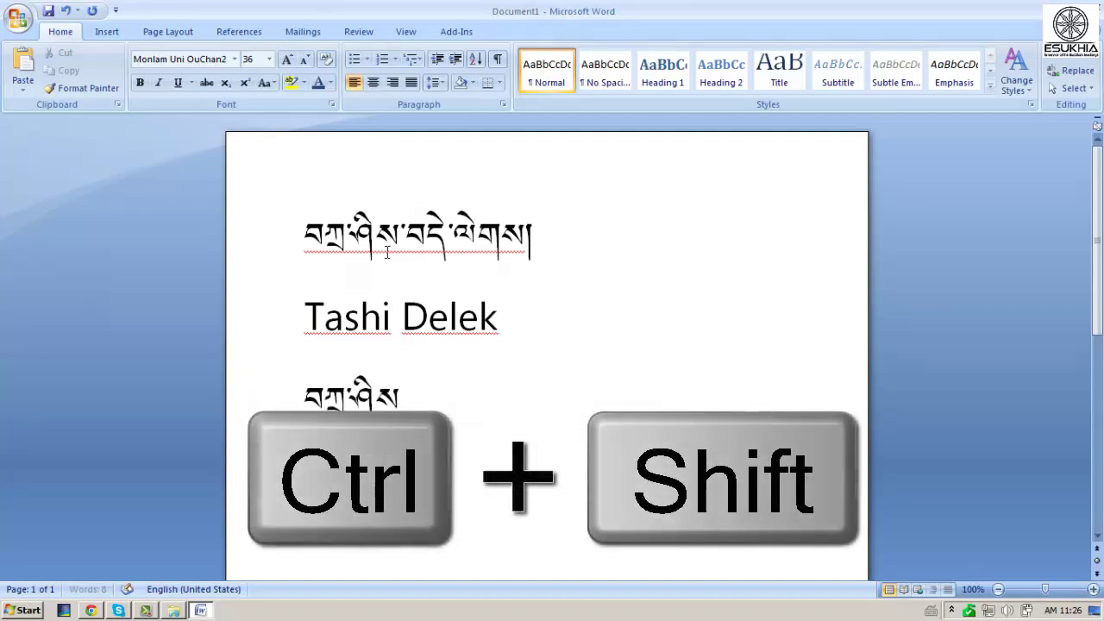
pyautogui.write('་བདེ་ལེགས།')
pyautogui.press('Return')
pyautogui.write('ཁྱེད')
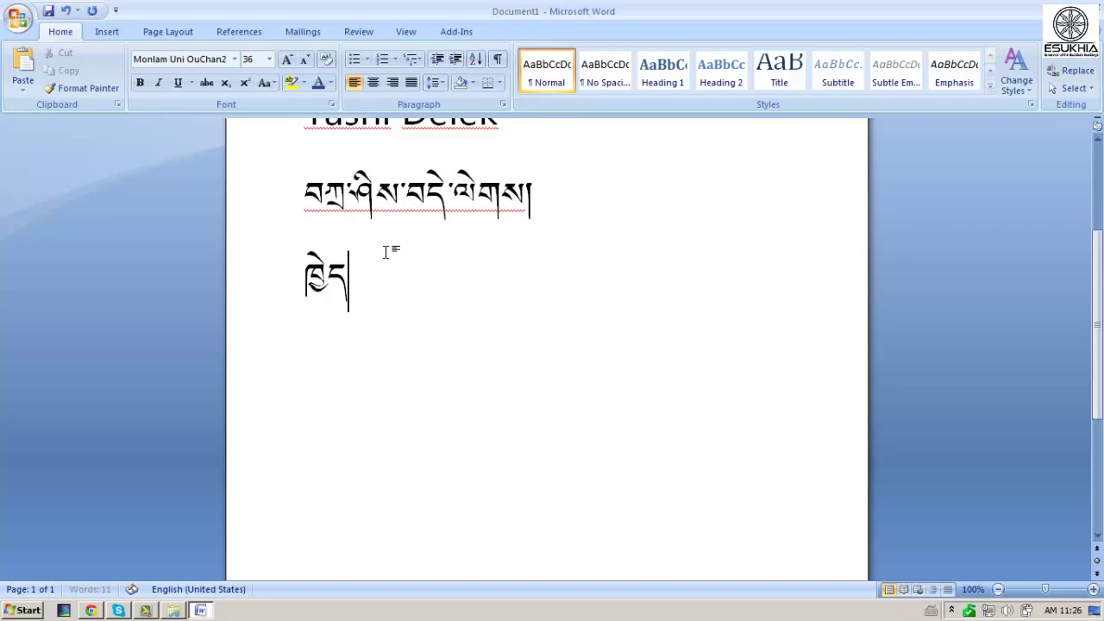
pyautogui.write('་རང་བདེ་པོ་ཡི')
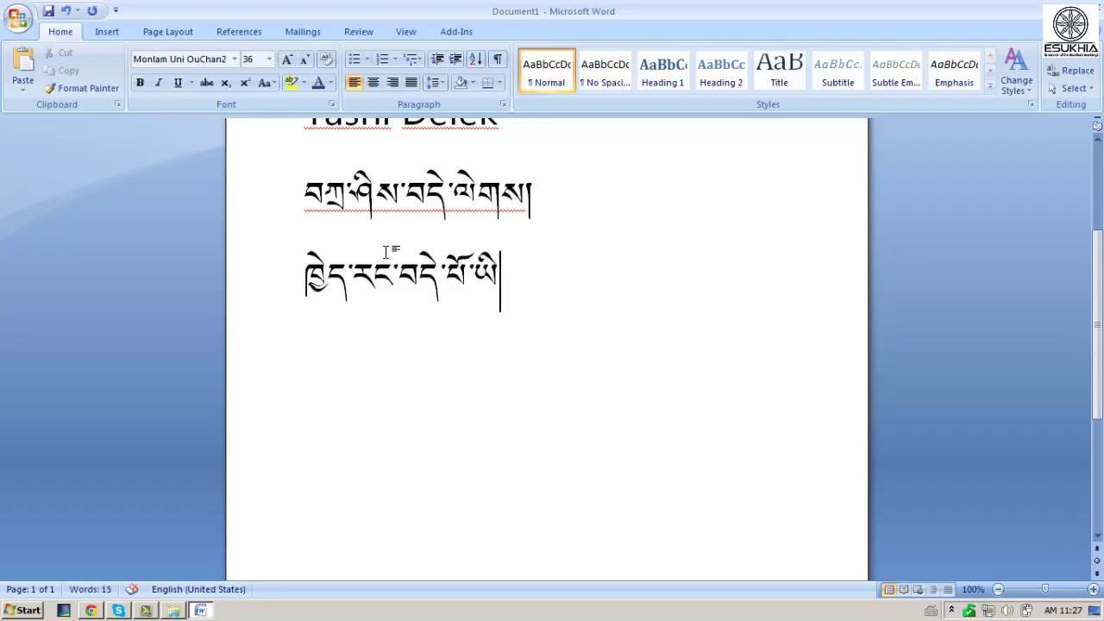
pyautogui.write('ན་ནམ།')
pyautogui.press('Return')
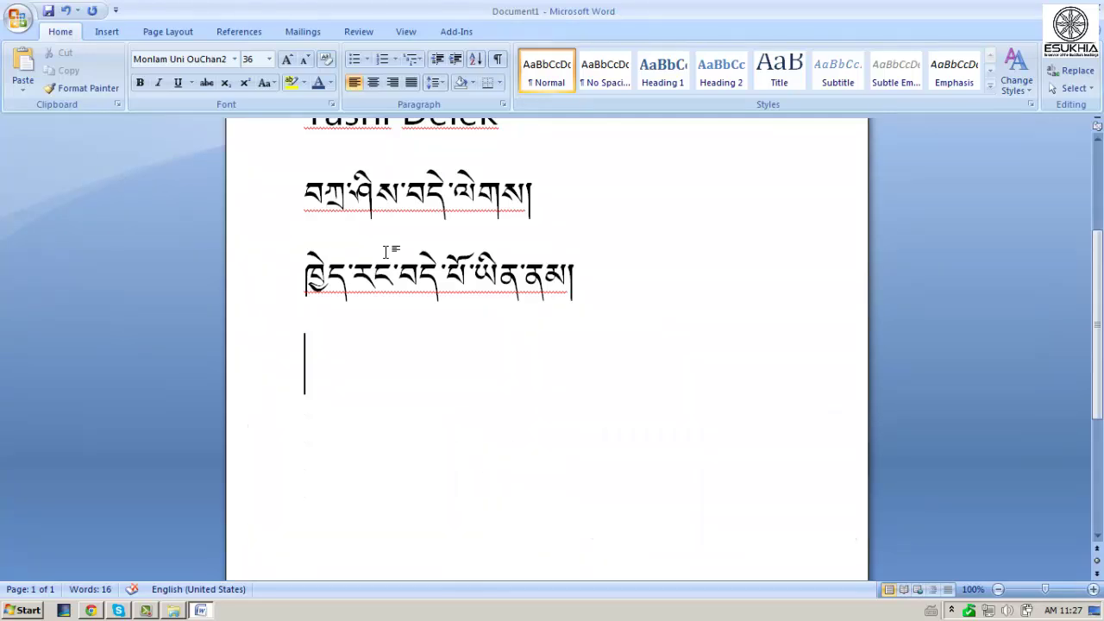
pyautogui.write('How are ')
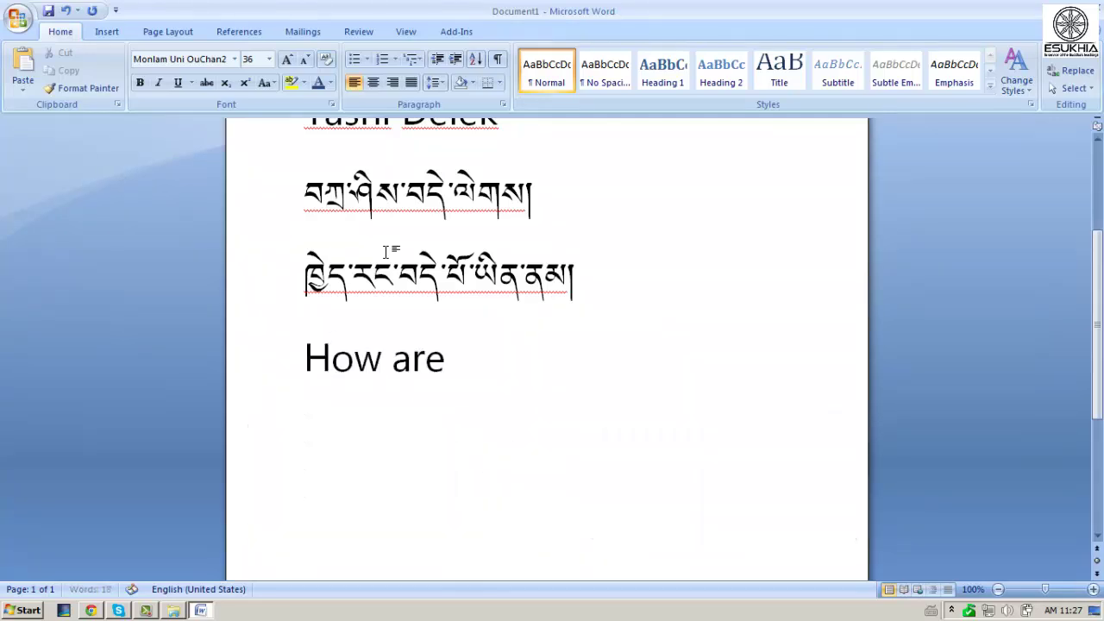
pyautogui.write('you?')
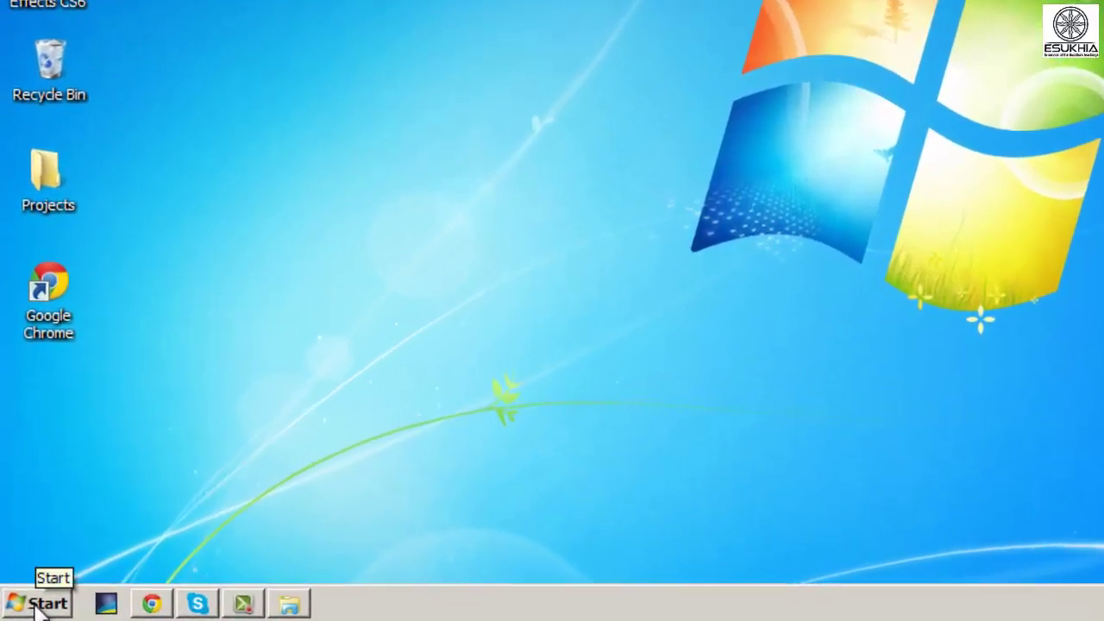
# - Send the monlam bodyig Help item from All Programs to the desktop as a shortcut
pyautogui.click(23, 611)
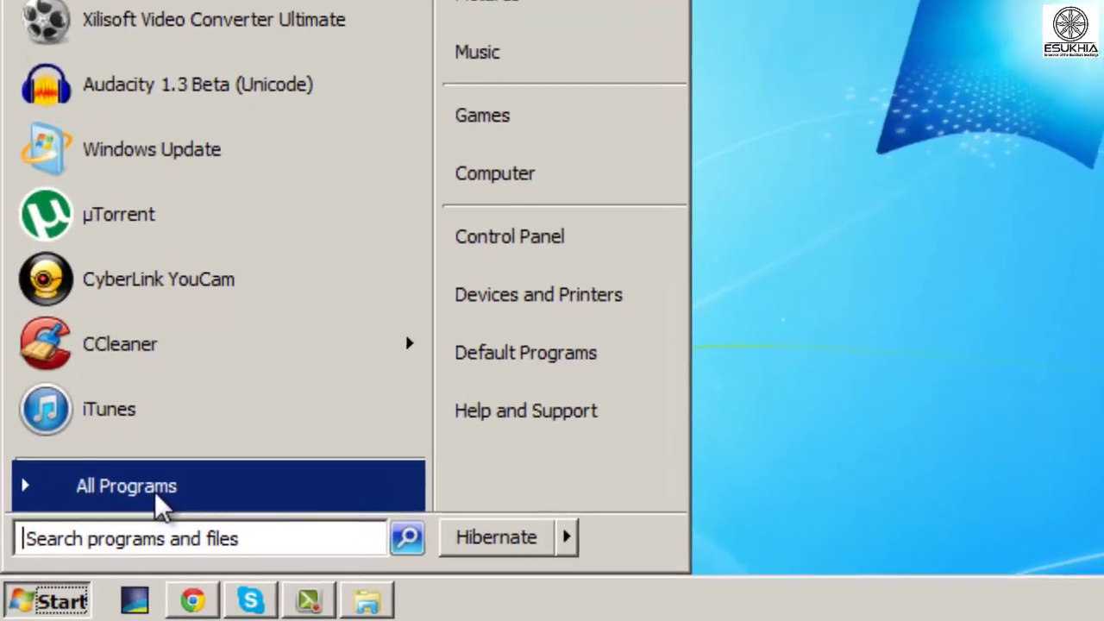
pyautogui.click(140, 502)
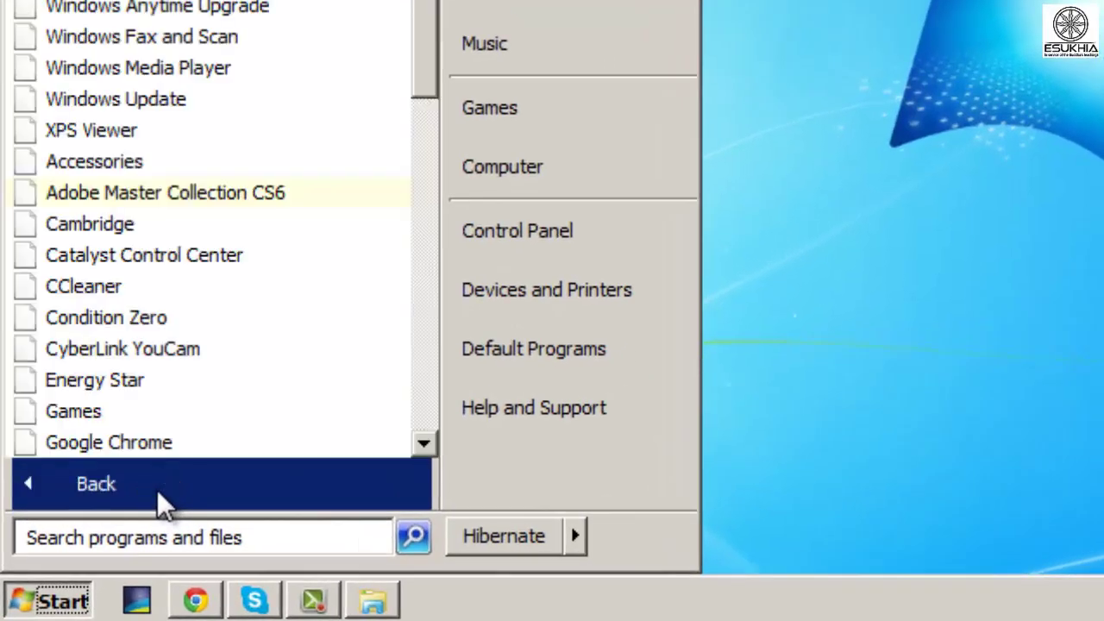
pyautogui.scroll(-4, 196, 357)
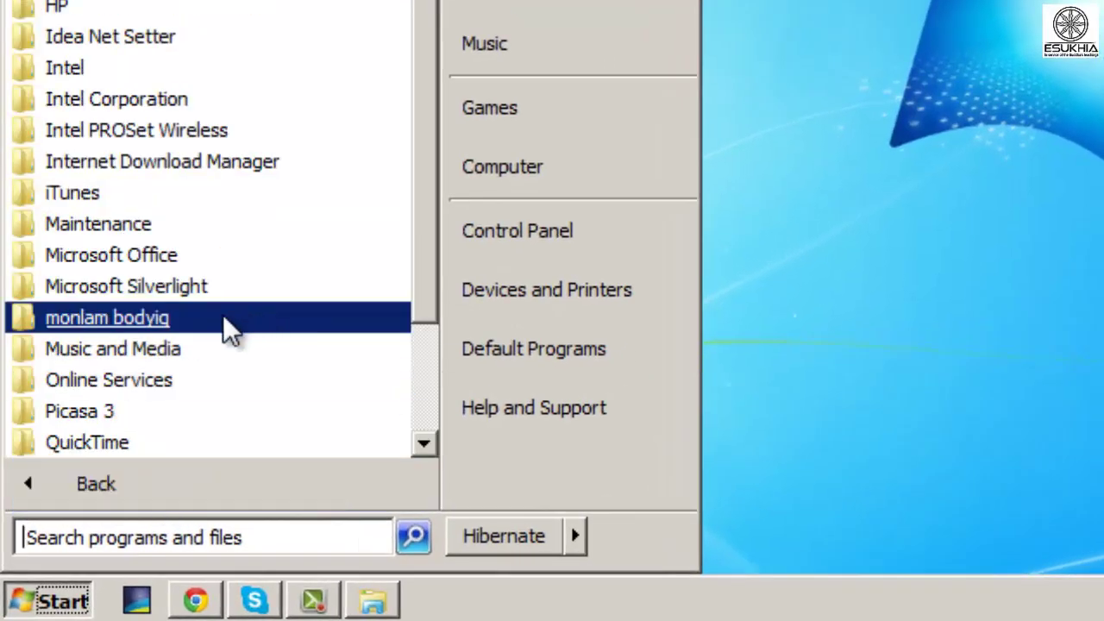
pyautogui.click(138, 326)
pyautogui.rightClick(163, 384)
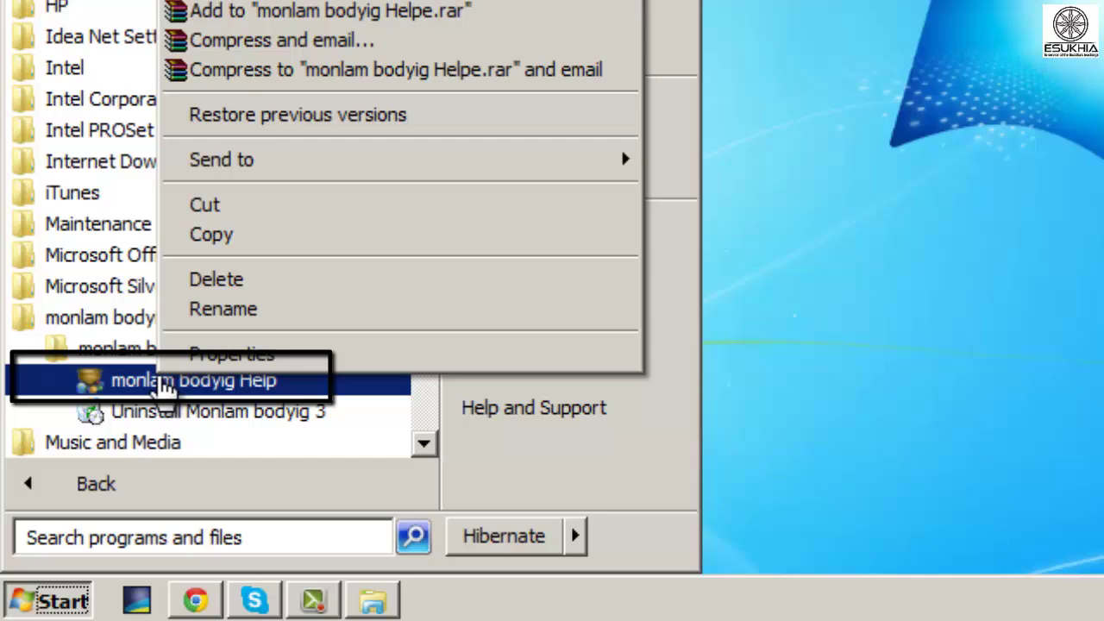
pyautogui.moveTo(222, 160)
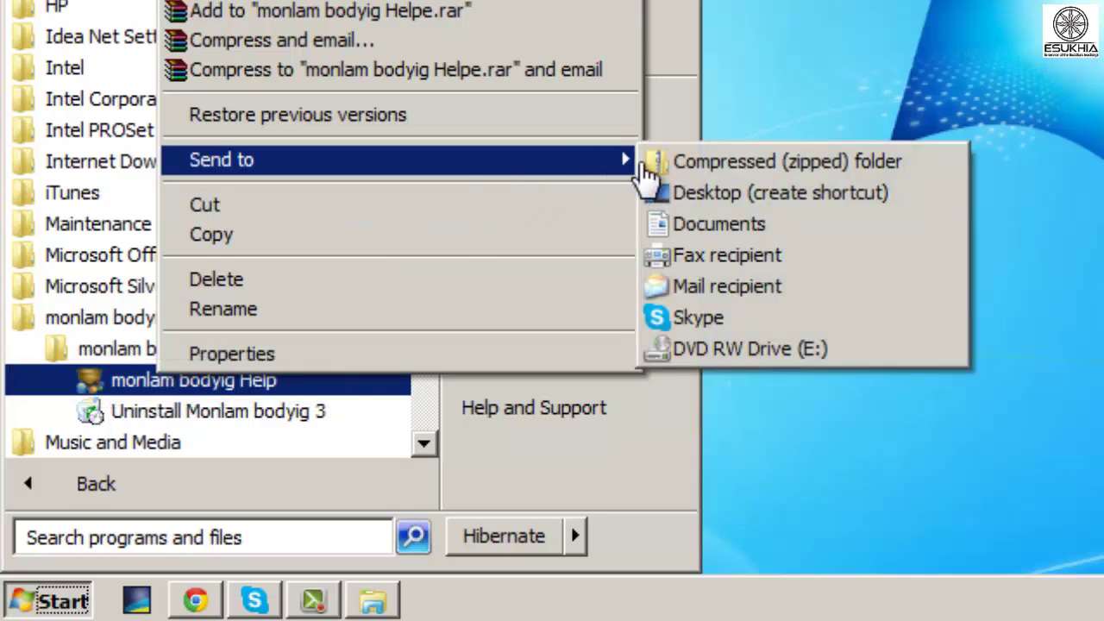
pyautogui.click(701, 195)
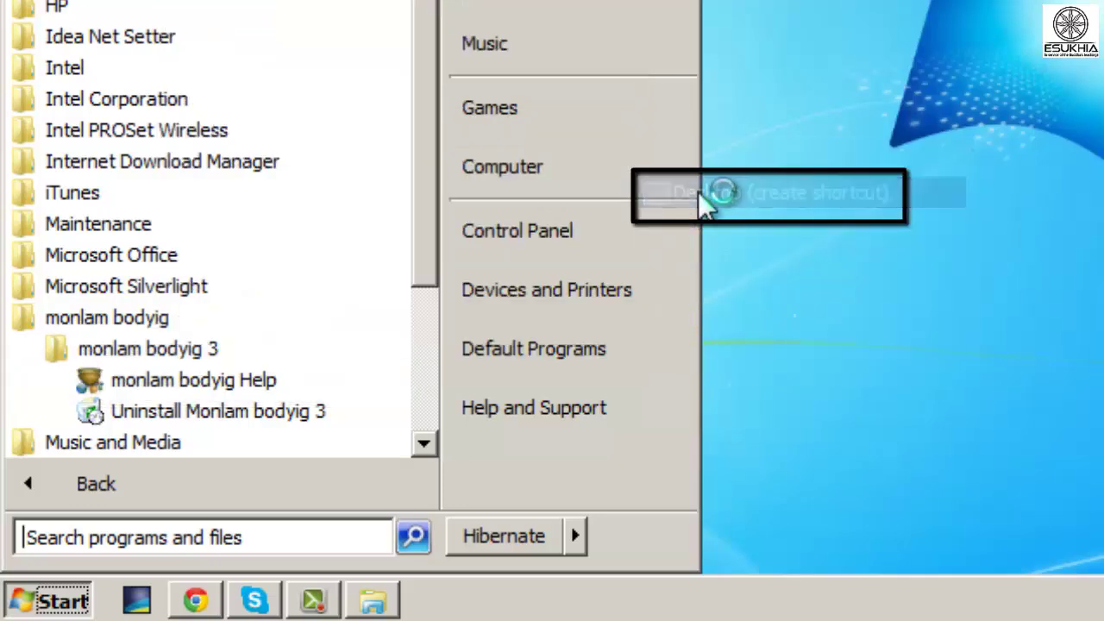
# - Open the help PDF from its new desktop shortcut
pyautogui.click(916, 134)
pyautogui.click(84, 334)
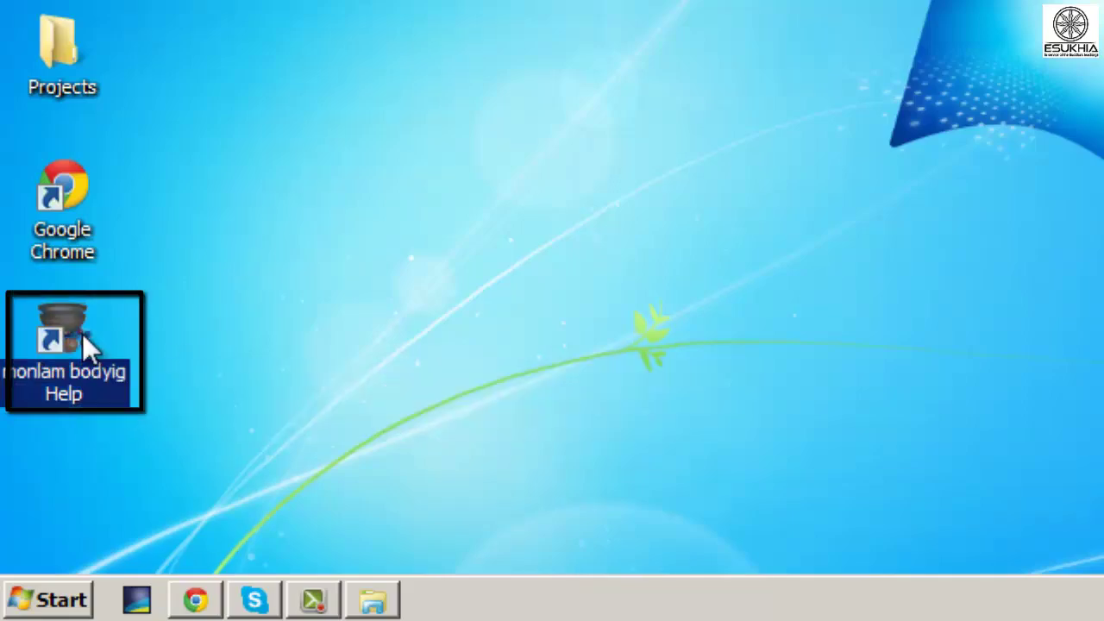
pyautogui.doubleClick(78, 331)
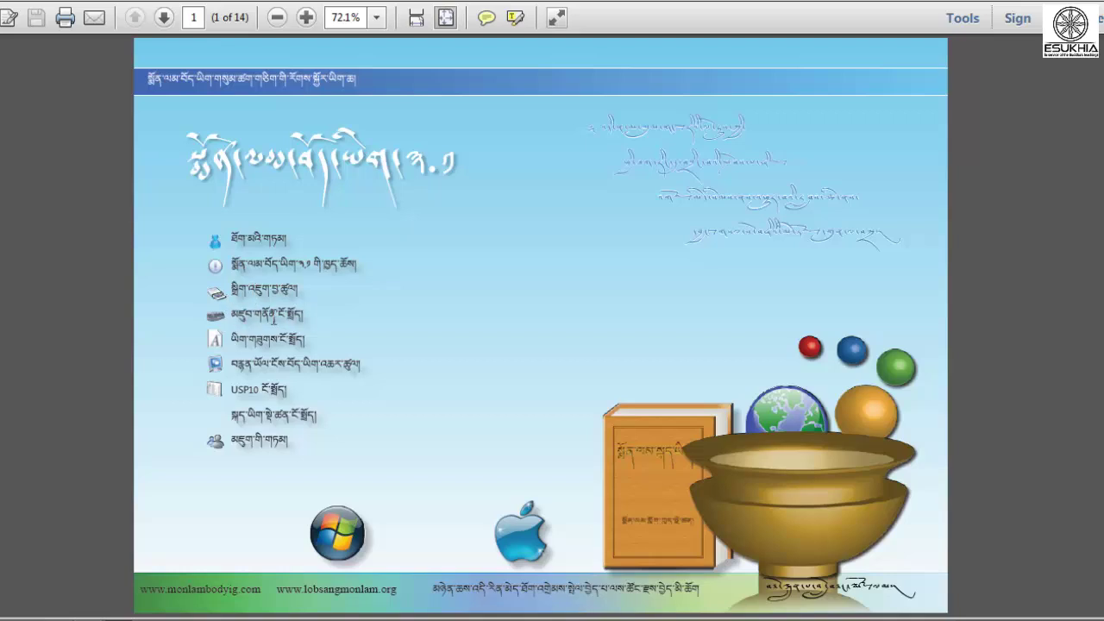
# - Advance three pages to the Tibetan keyboard layout chart on page 5 of 14
pyautogui.click(166, 17)
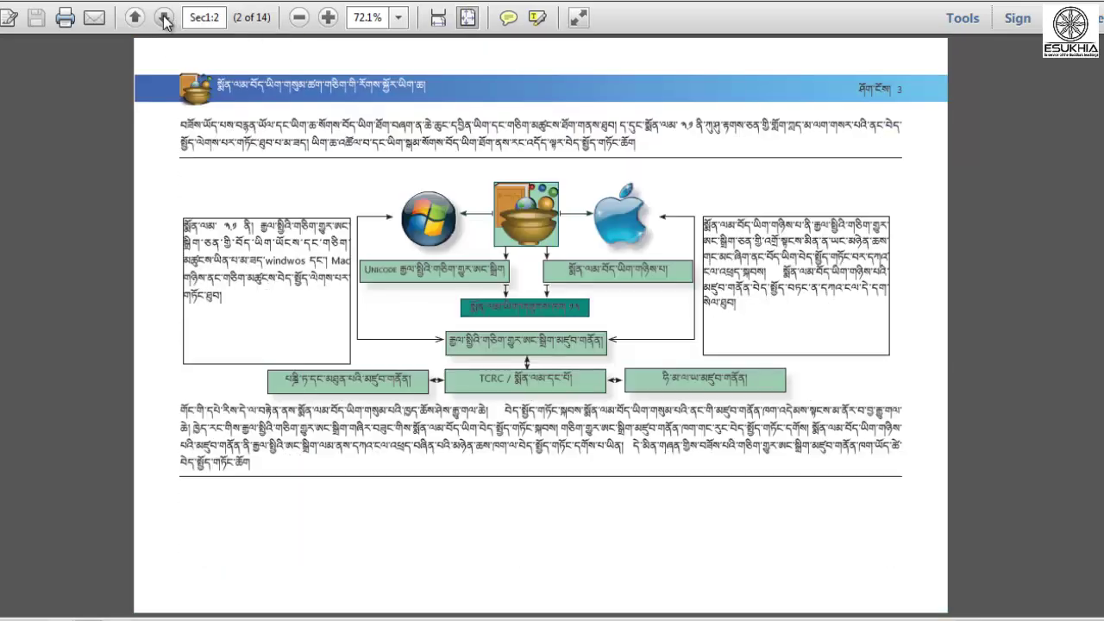
pyautogui.click(166, 18)
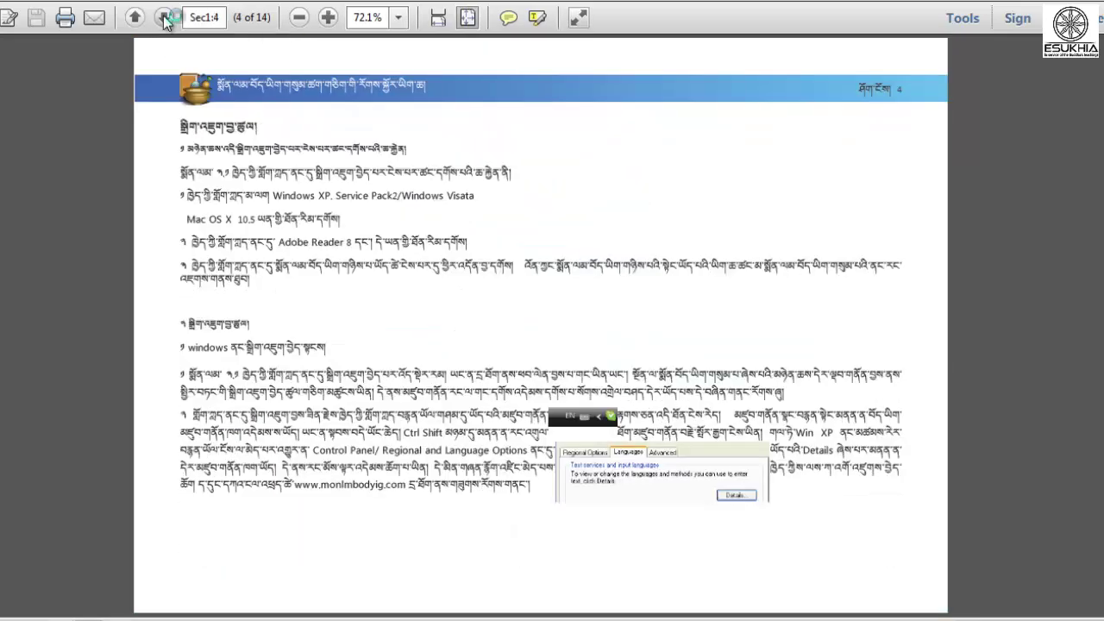
pyautogui.click(165, 17)
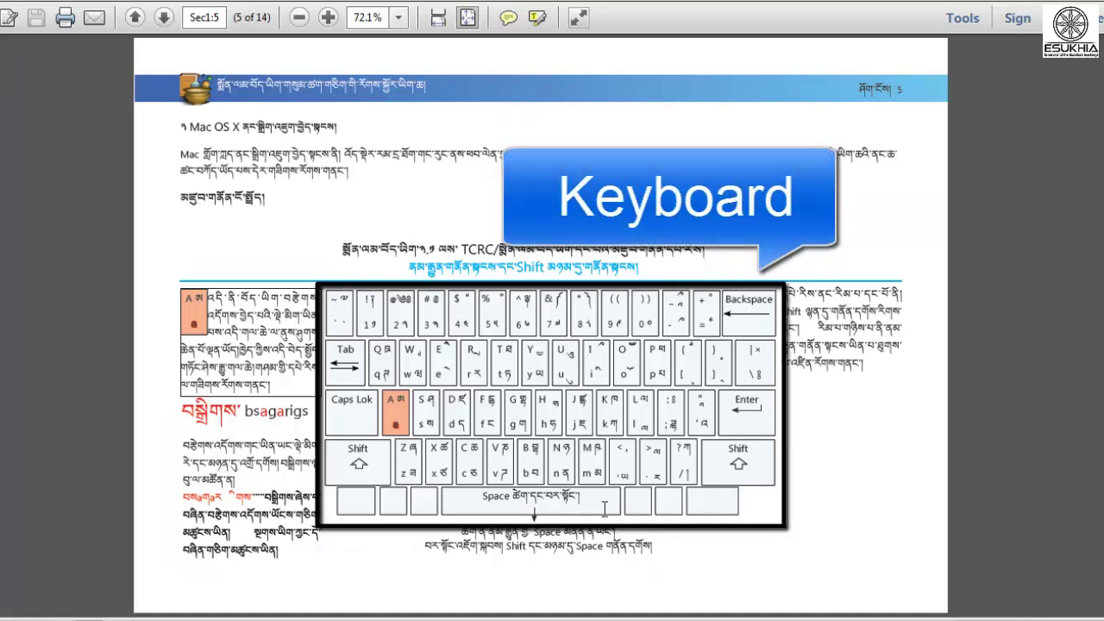
# - Zoom to 101% and compare page 5's keyboard chart with page 6's Caps Lock chart
pyautogui.click(328, 17)
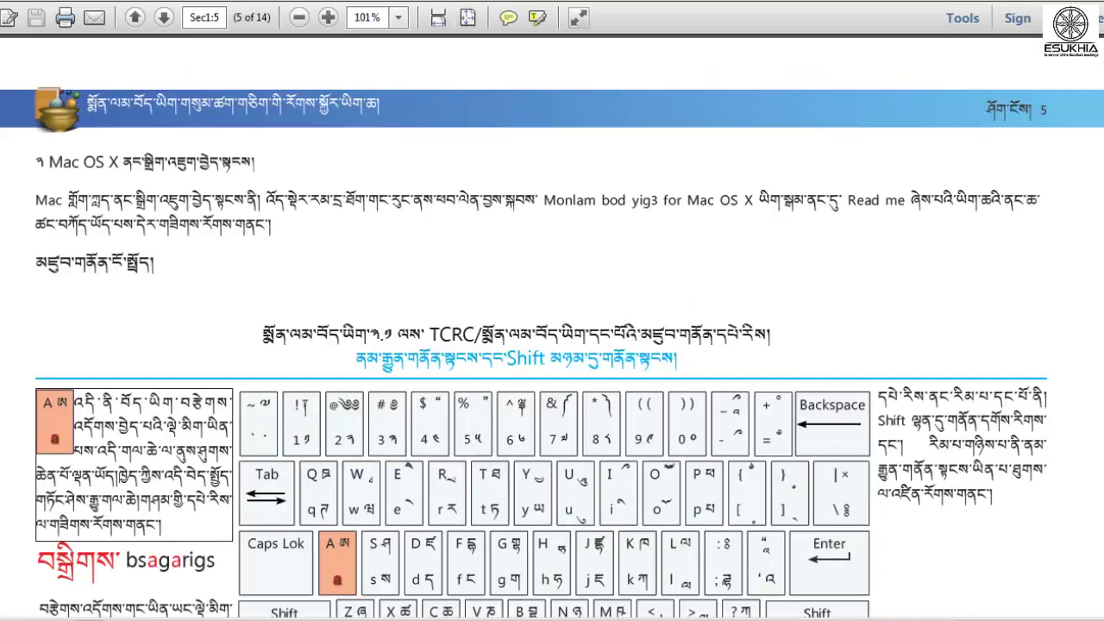
pyautogui.scroll(-1, 552, 345)
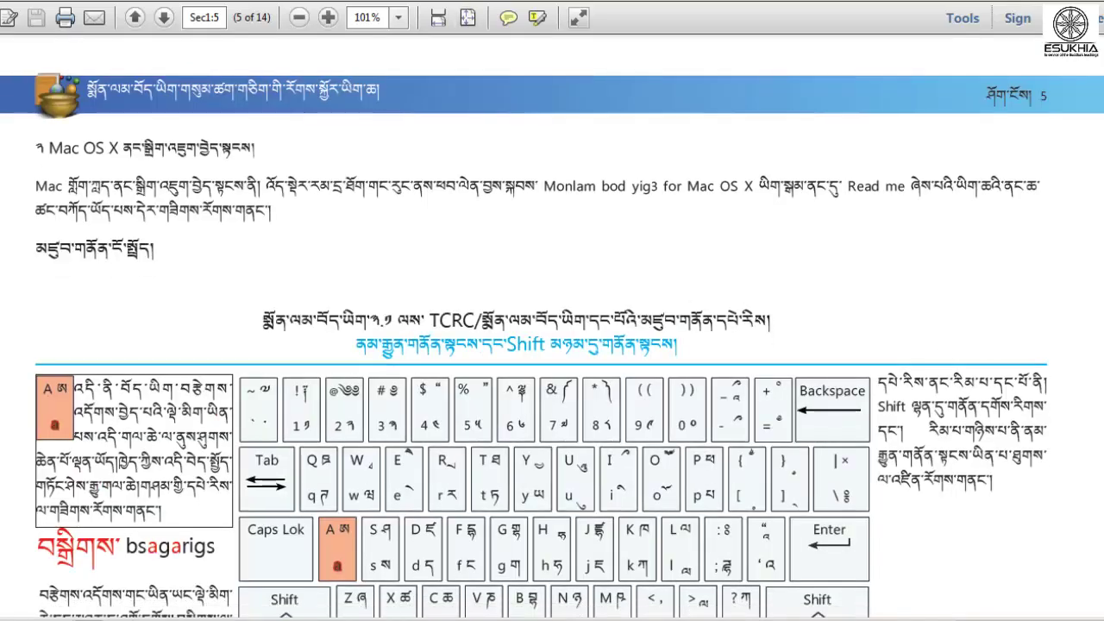
pyautogui.scroll(-1, 552, 345)
pyautogui.scroll(-1, 552, 345)
pyautogui.scroll(-1, 552, 345)
pyautogui.scroll(-2, 552, 345)
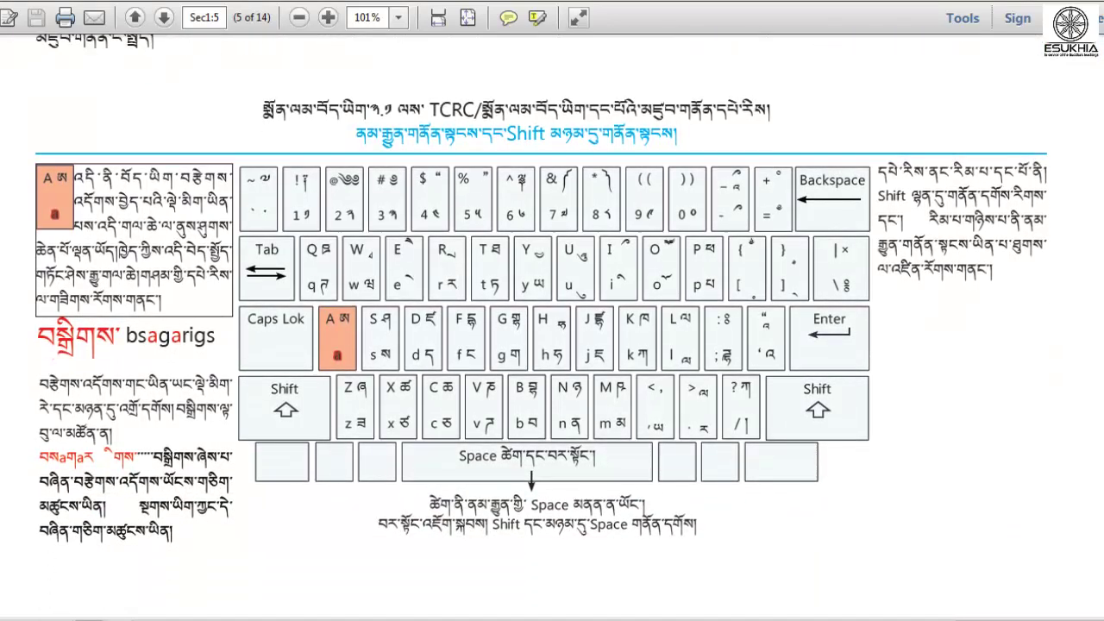
pyautogui.scroll(-3, 552, 345)
pyautogui.scroll(-1, 552, 345)
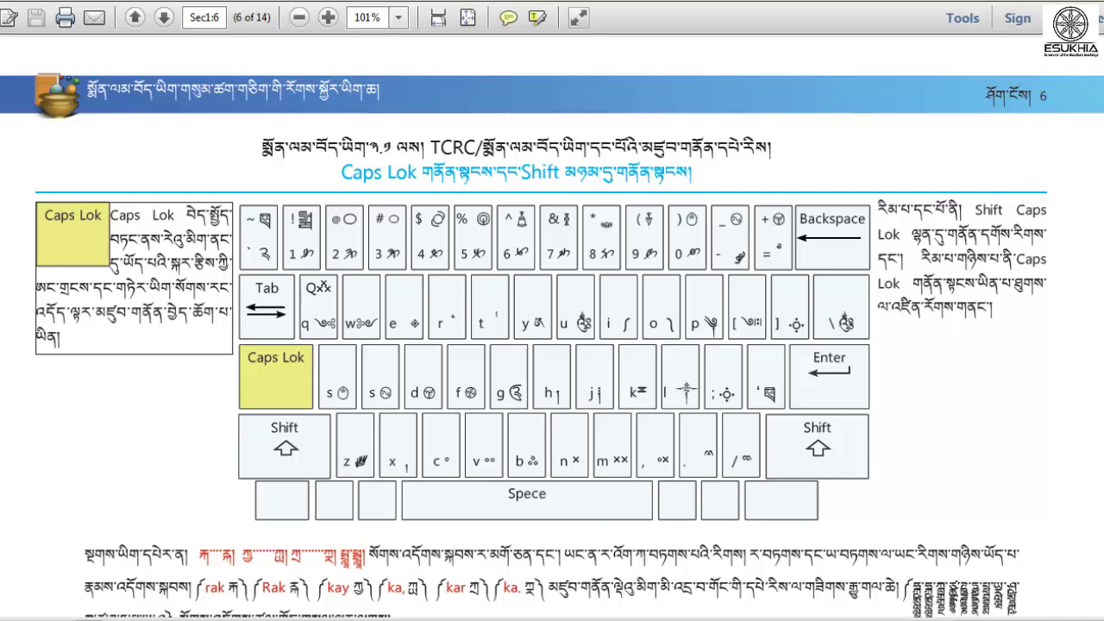
pyautogui.scroll(1, 552, 345)
pyautogui.scroll(2, 552, 345)
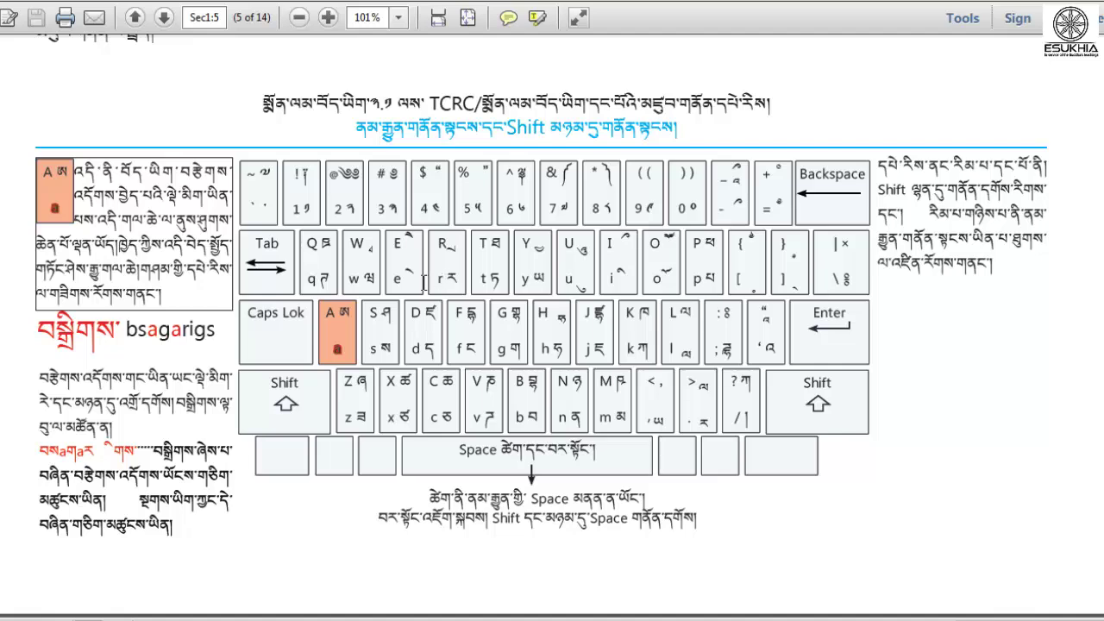
# - Magnify the keyboard chart to 125% and pan right to inspect it
pyautogui.click(328, 19)
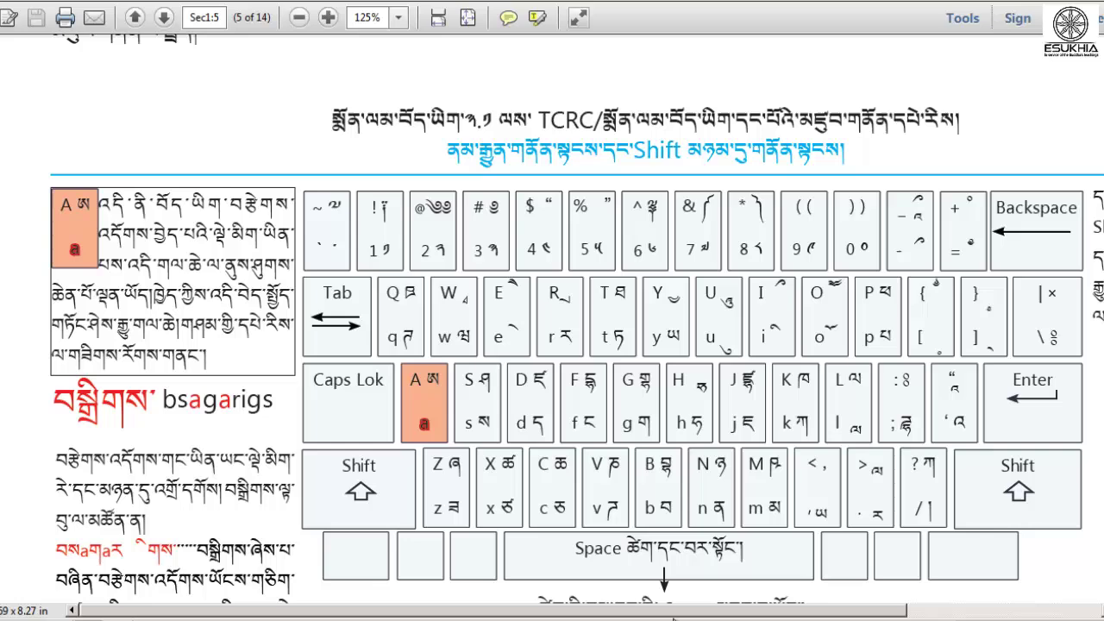
pyautogui.moveTo(669, 614); pyautogui.dragTo(819, 613)
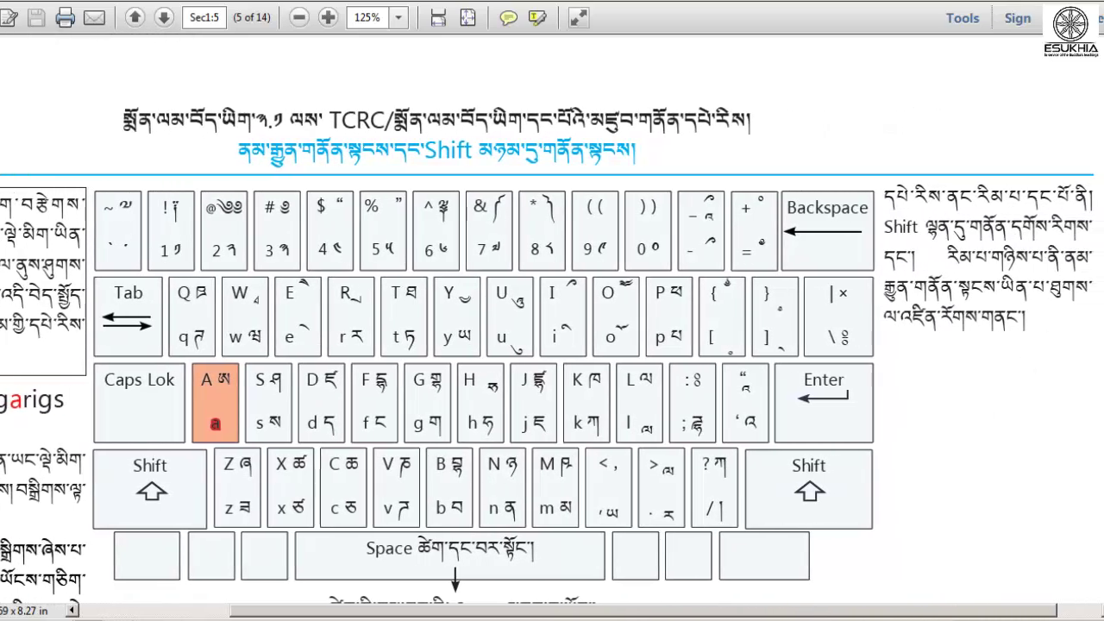
pyautogui.scroll(-2, 552, 345)
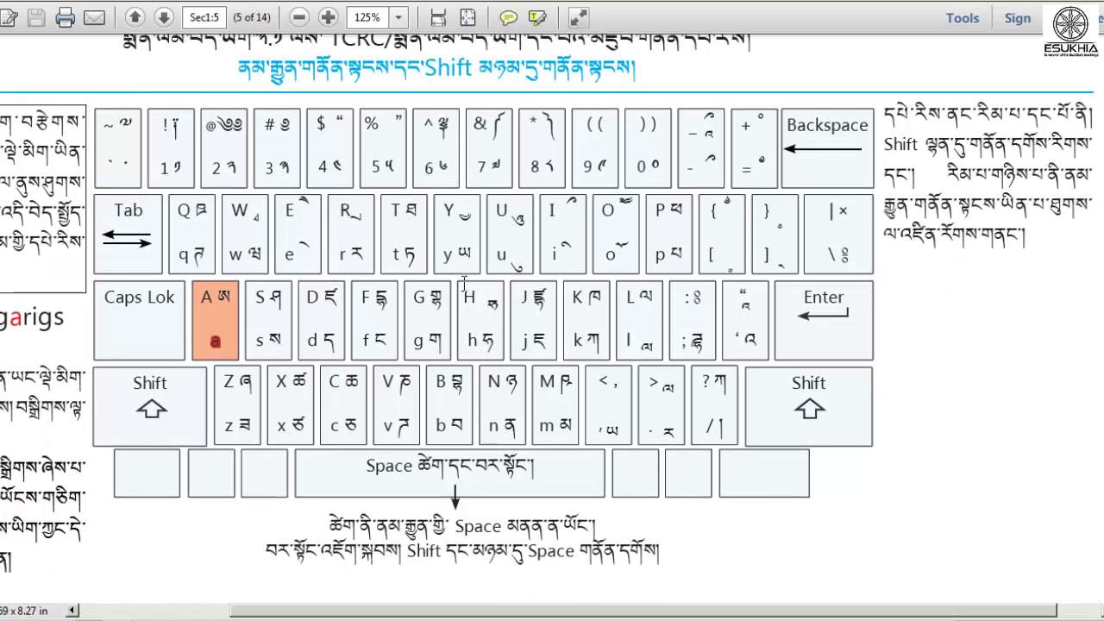
# - Return to 101% zoom and scroll through pages 6–8 to page 9's Tibetan layout chart
pyautogui.click(300, 19)
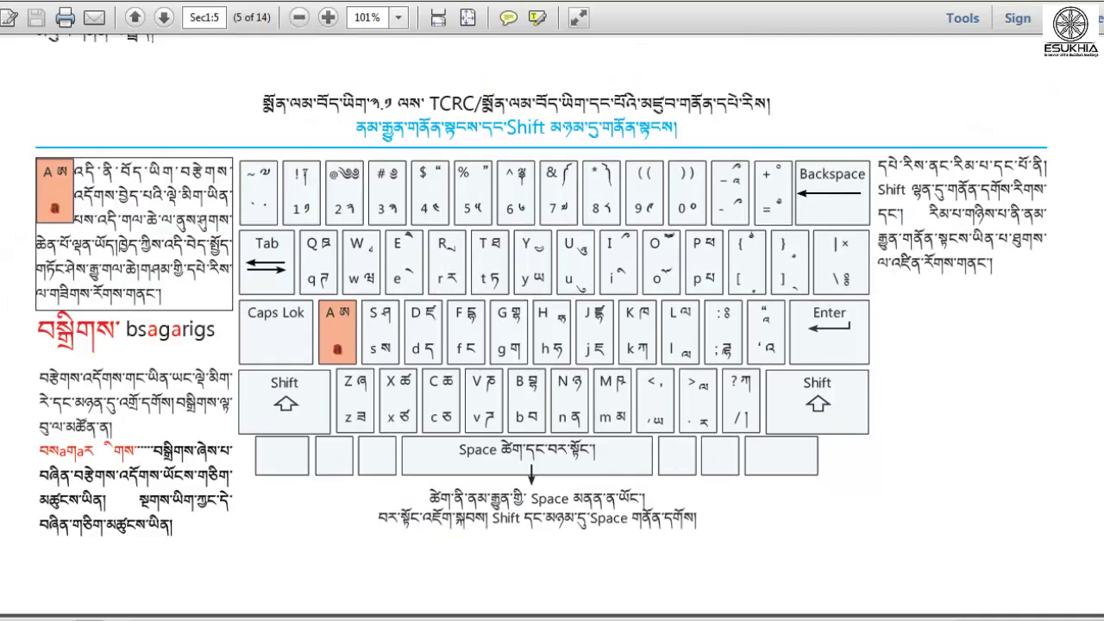
pyautogui.scroll(-3, 552, 345)
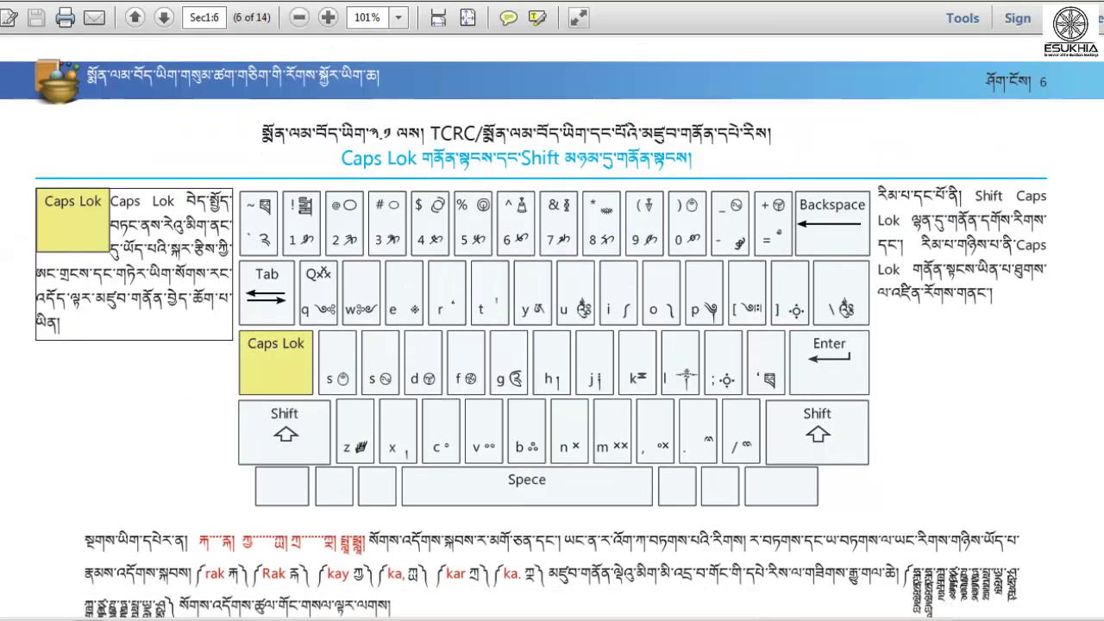
pyautogui.scroll(-1, 552, 345)
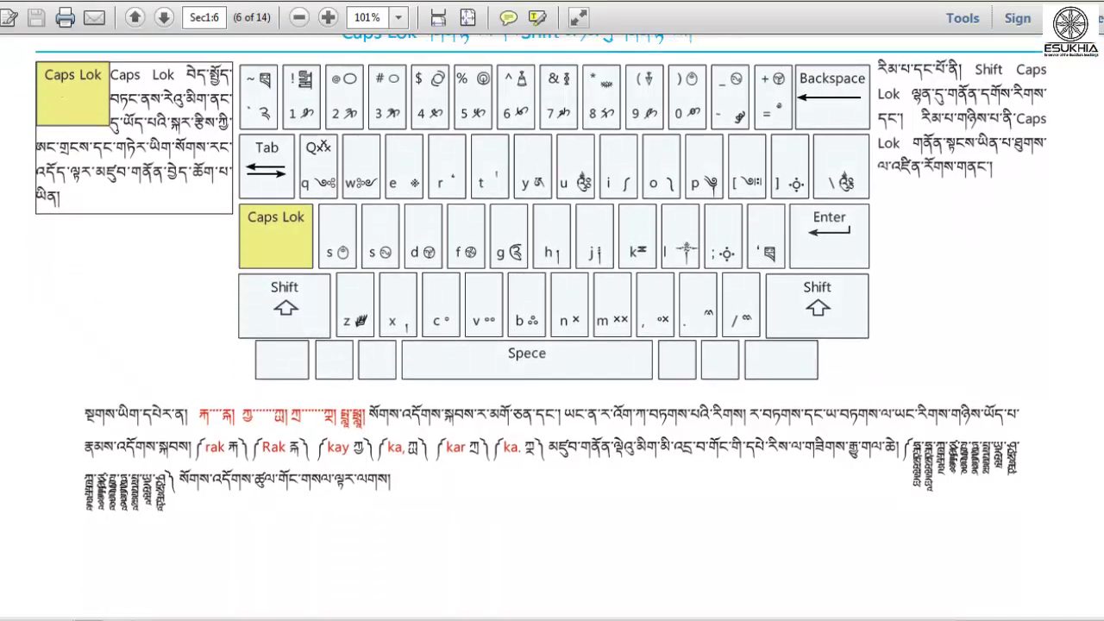
pyautogui.scroll(-5, 552, 345)
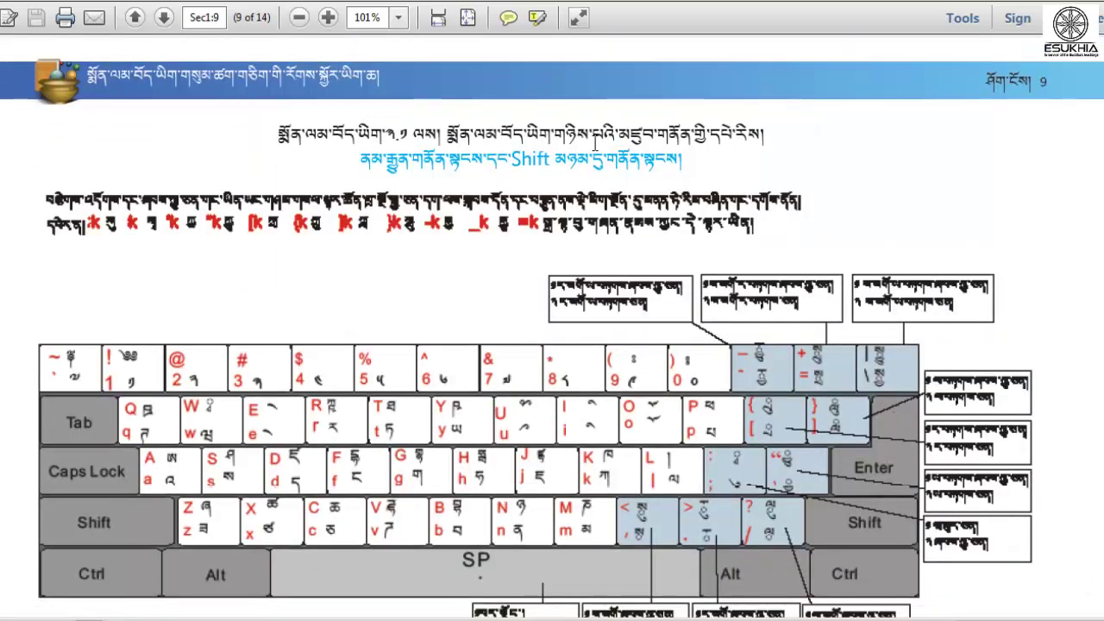
# - Page through the help PDF at 72.1% to page 14, then close Adobe Reader
pyautogui.click(299, 18)
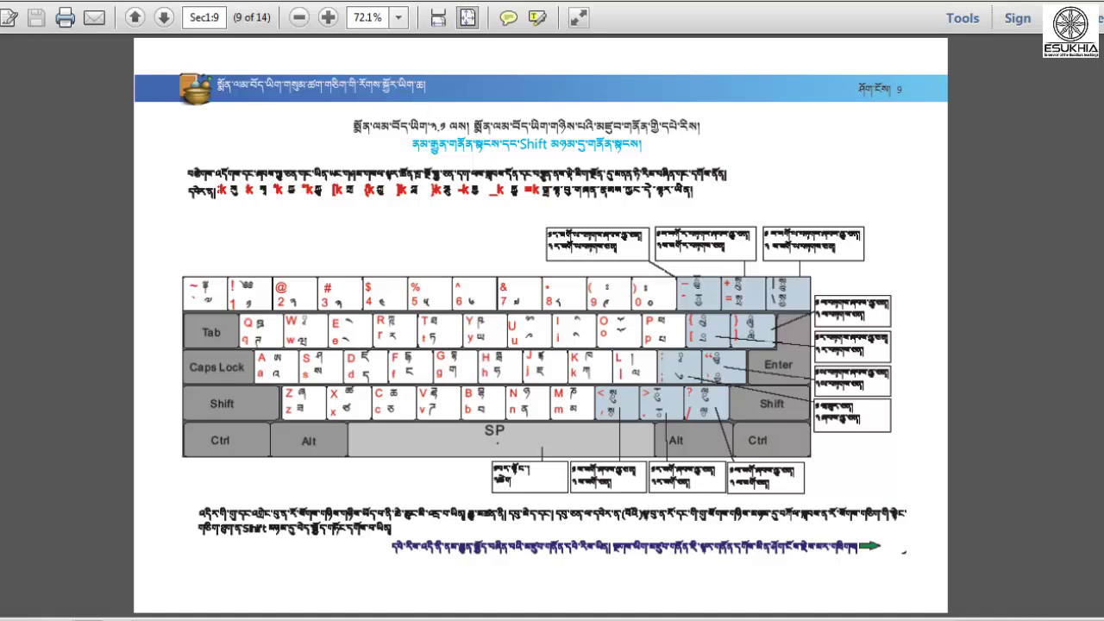
pyautogui.press('Right')
pyautogui.press('Right')
pyautogui.press('Right')
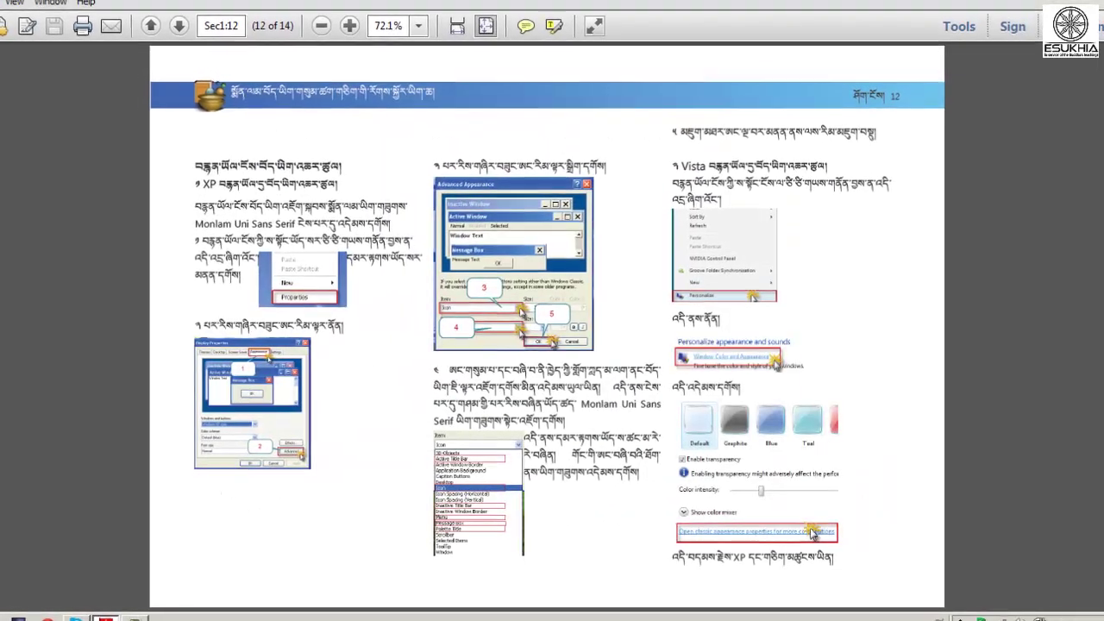
pyautogui.click(1098, 595)
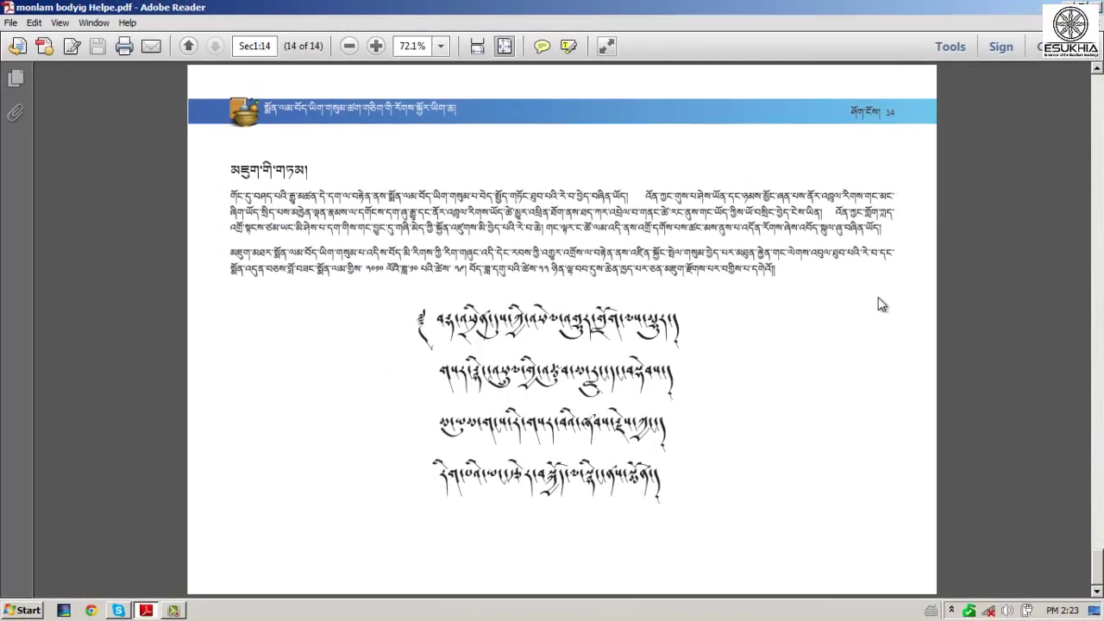
pyautogui.click(1089, 7)
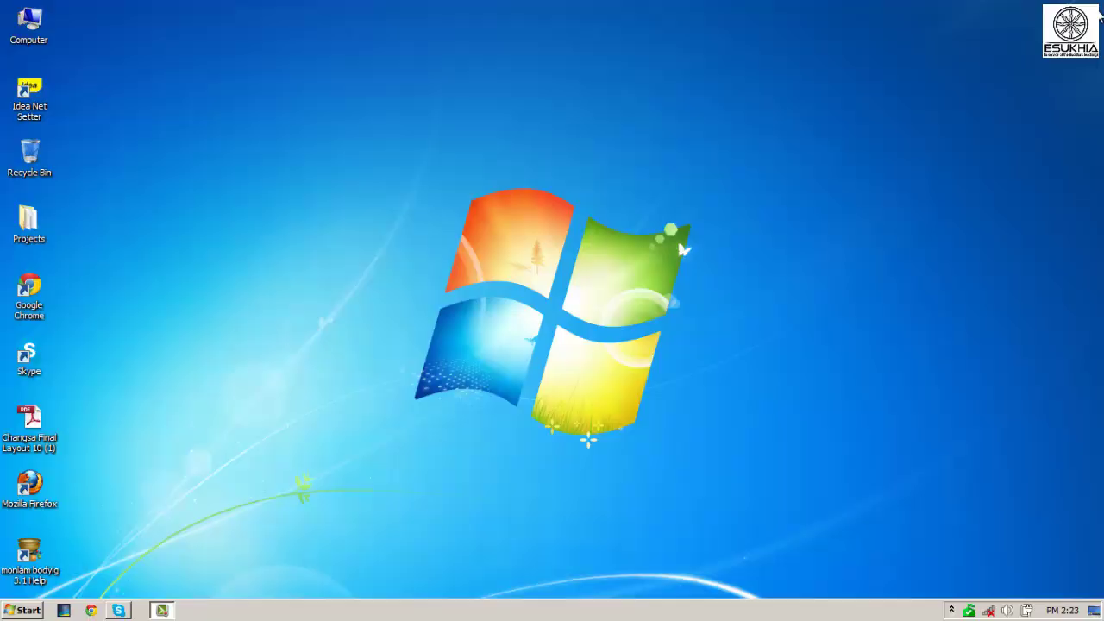